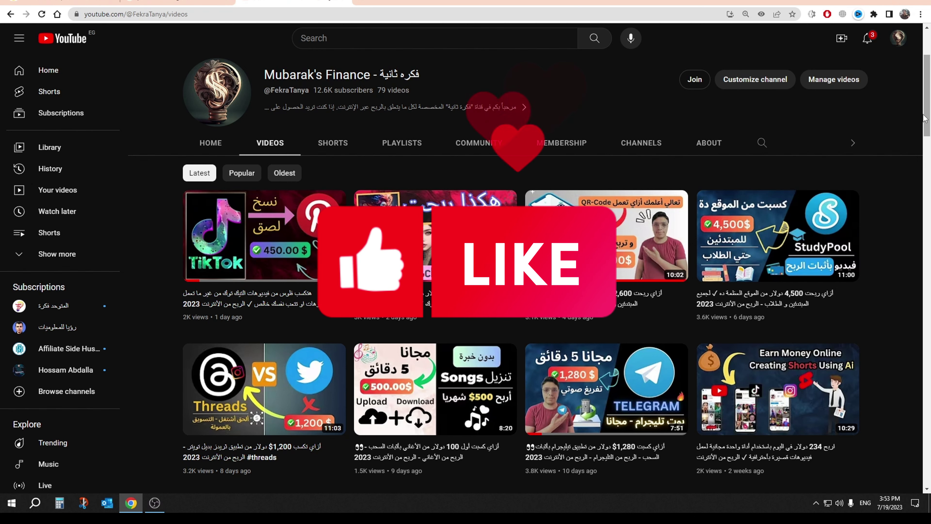
Browse through the list of uploaded videos on the YouTube channel from the latest to older ones.
{"action": "scroll", "coordinate": [877, 111], "scroll_direction": "down", "scroll_amount": 5}
{"action": "scroll", "coordinate": [911, 161], "scroll_direction": "down", "scroll_amount": 13}
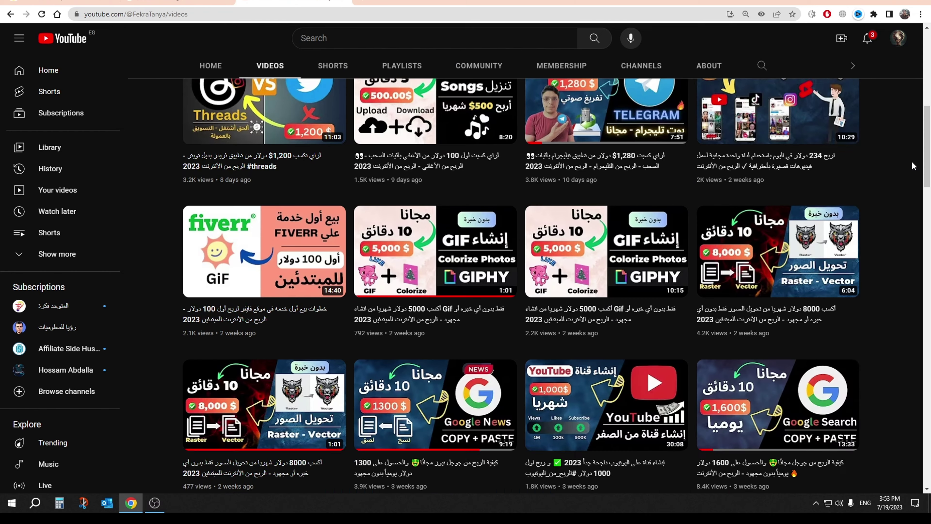
{"action": "scroll", "coordinate": [900, 160], "scroll_direction": "down", "scroll_amount": 5}
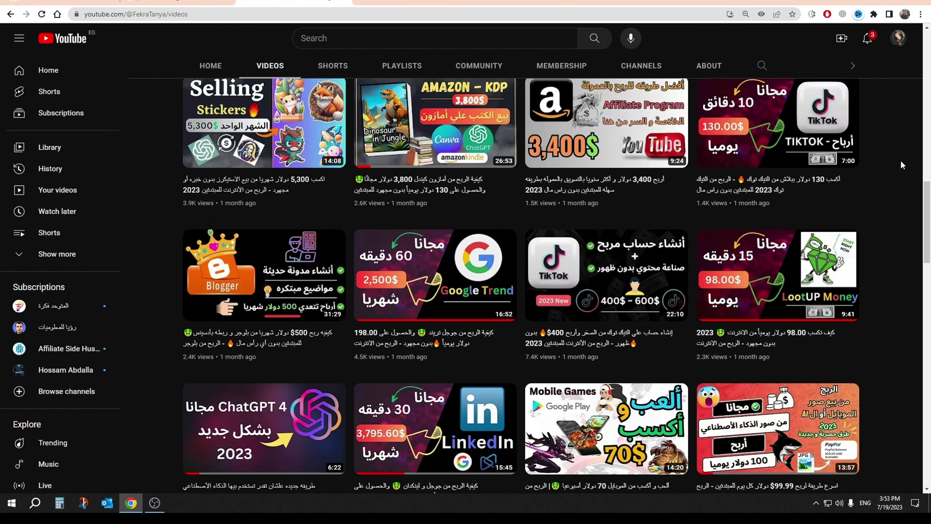
{"action": "scroll", "coordinate": [928, 229], "scroll_direction": "down", "scroll_amount": 2}
{"action": "left_click_drag", "start_coordinate": [929, 229], "coordinate": [929, 178]}
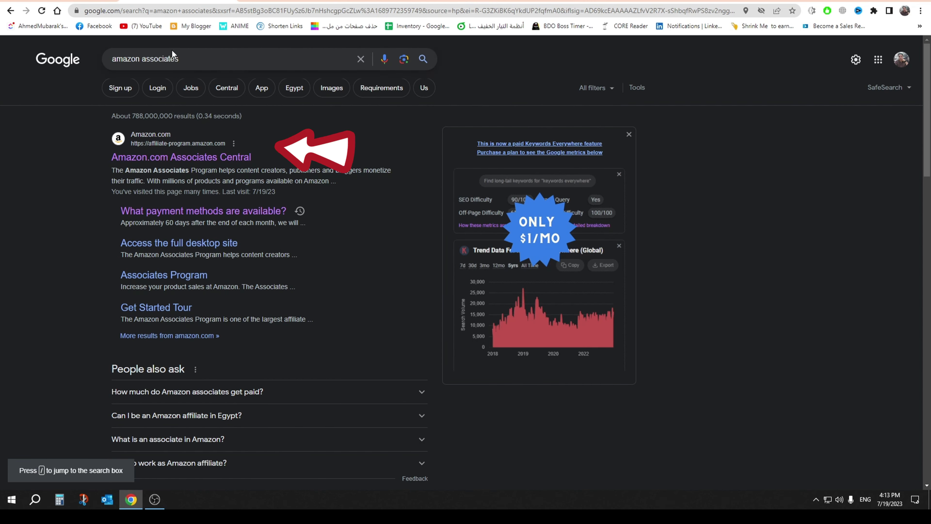
Open Amazon.com Associates Central from the search results for amazon associates and start the sign-up.
{"action": "left_click_drag", "start_coordinate": [195, 55], "coordinate": [64, 72]}
{"action": "left_click", "coordinate": [154, 125]}
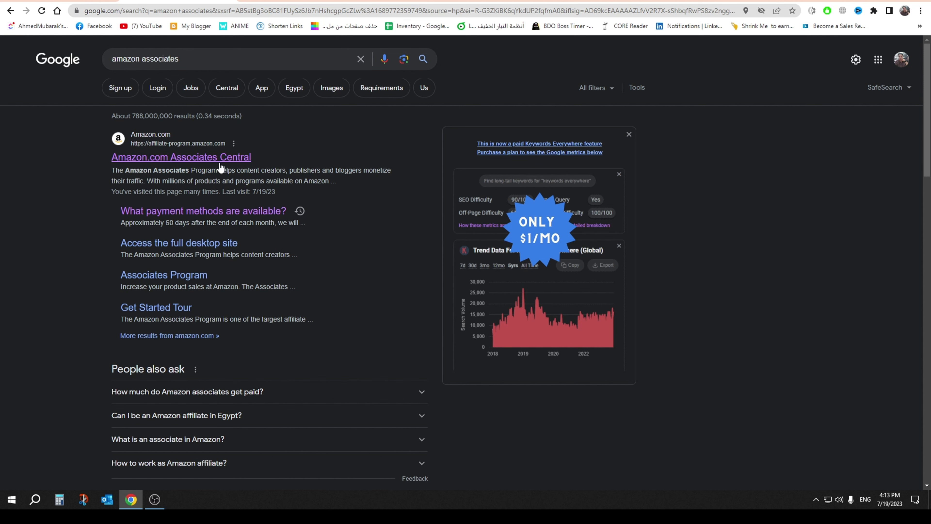
{"action": "left_click", "coordinate": [173, 161]}
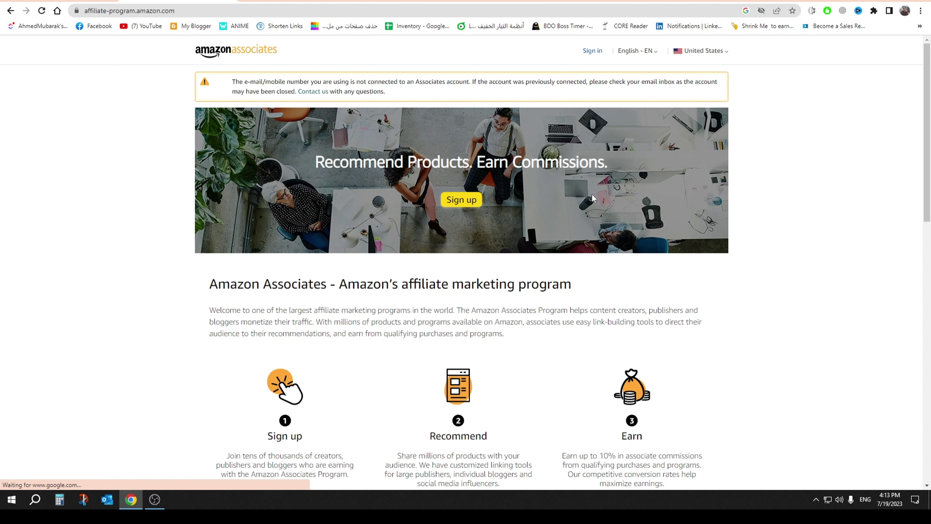
{"action": "left_click", "coordinate": [462, 199]}
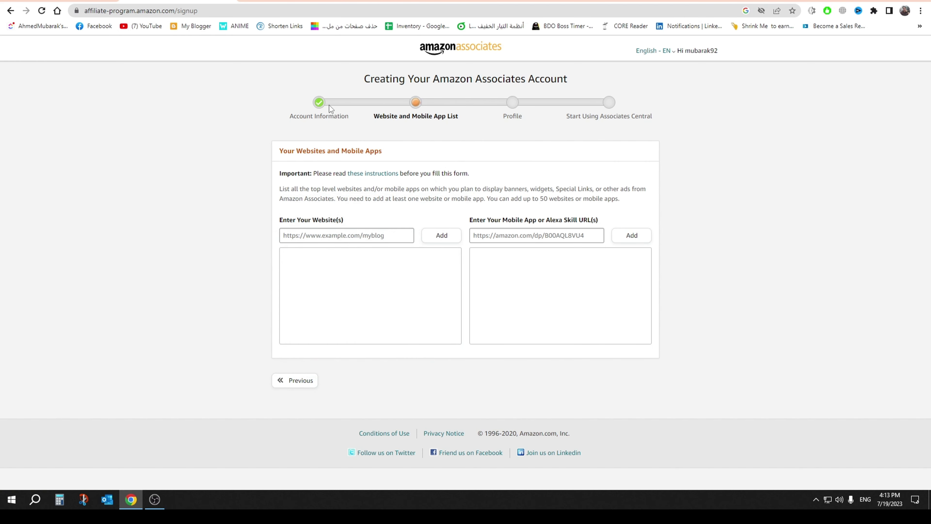
Return to the Account Information stage of the sign-up and review the saved payee address.
{"action": "left_click", "coordinate": [304, 385]}
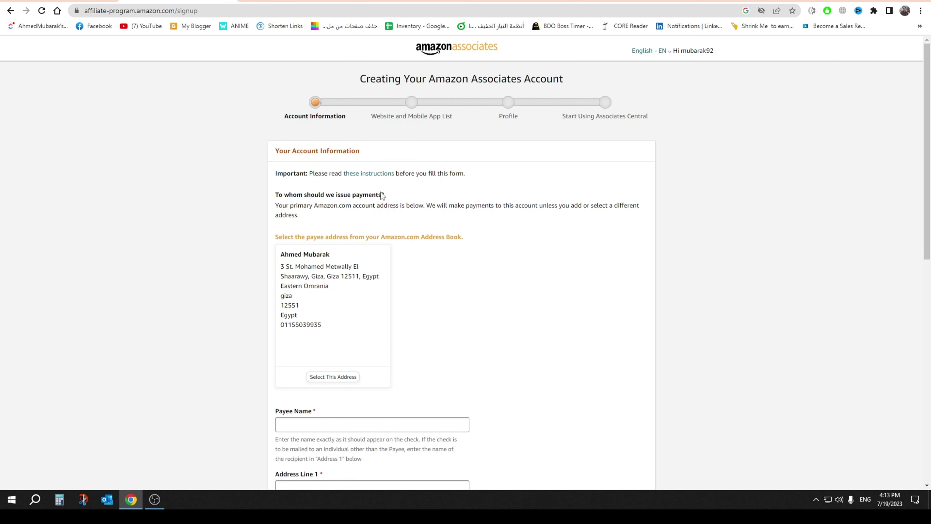
{"action": "scroll", "coordinate": [334, 246], "scroll_direction": "down", "scroll_amount": 1}
{"action": "left_click_drag", "start_coordinate": [296, 218], "coordinate": [314, 262]}
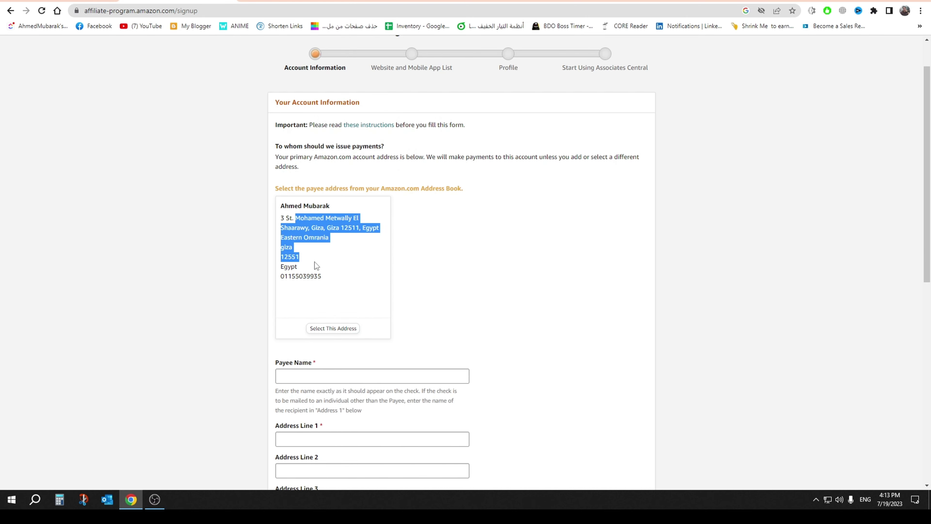
{"action": "scroll", "coordinate": [320, 317], "scroll_direction": "down", "scroll_amount": 1}
{"action": "scroll", "coordinate": [320, 317], "scroll_direction": "down", "scroll_amount": 3}
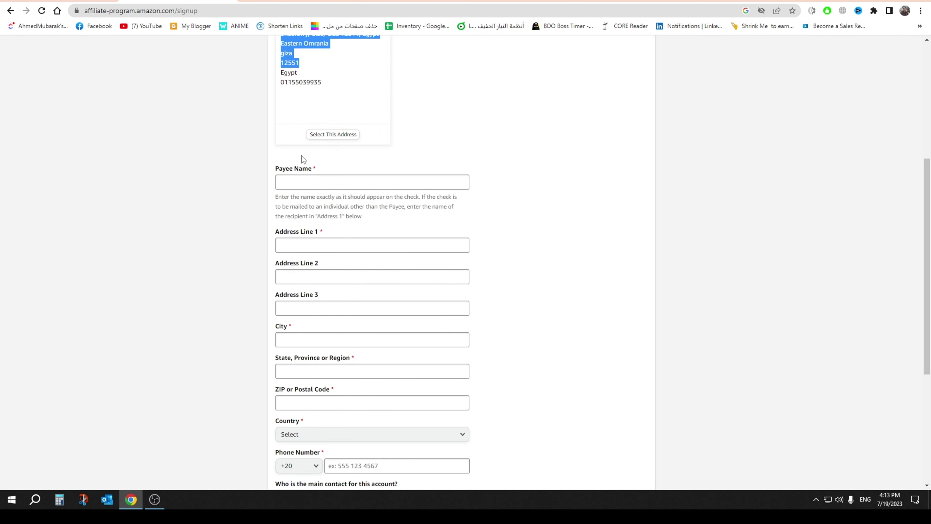
Go through the payee, address, city, country, phone and contact fields of the account form, and continue to the website list.
{"action": "scroll", "coordinate": [303, 176], "scroll_direction": "down", "scroll_amount": 1}
{"action": "left_click", "coordinate": [352, 135]}
{"action": "left_click", "coordinate": [302, 197]}
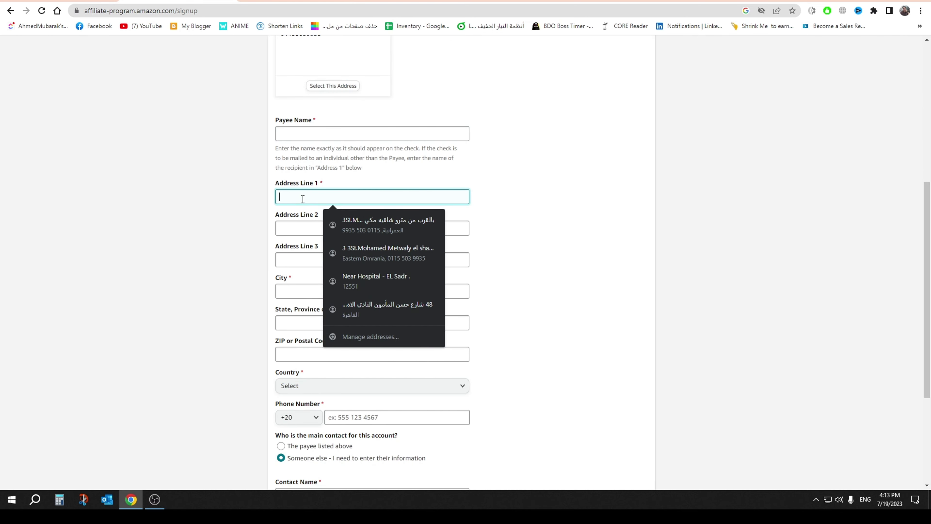
{"action": "scroll", "coordinate": [299, 209], "scroll_direction": "down", "scroll_amount": 1}
{"action": "left_click", "coordinate": [304, 242]}
{"action": "scroll", "coordinate": [370, 267], "scroll_direction": "down", "scroll_amount": 1}
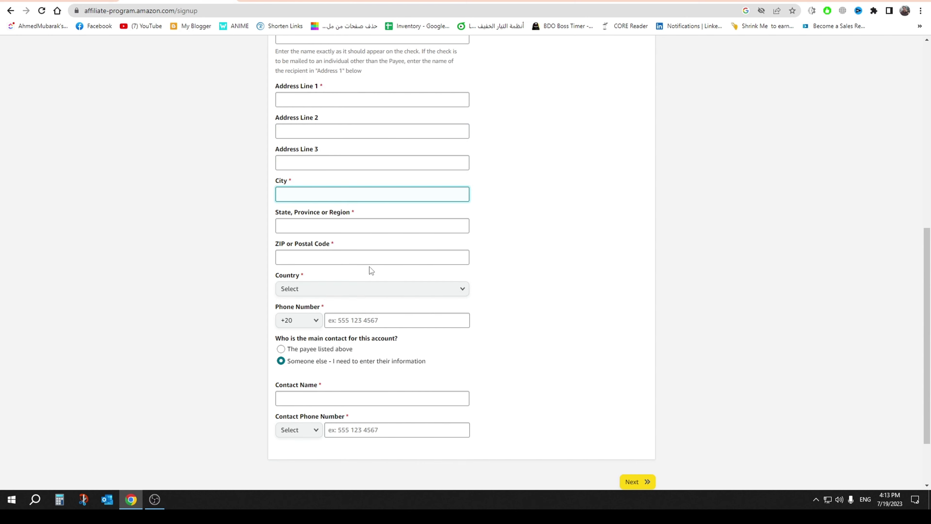
{"action": "left_click", "coordinate": [330, 292]}
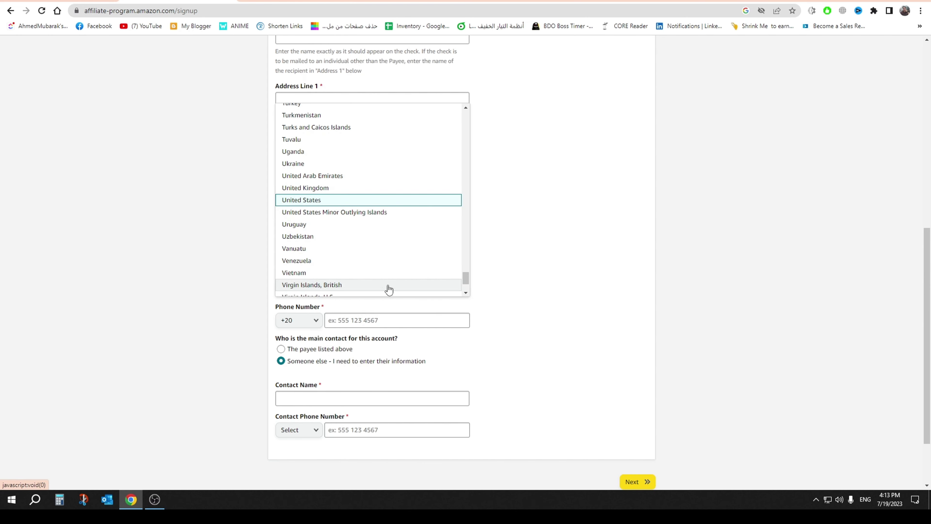
{"action": "left_click", "coordinate": [501, 239]}
{"action": "left_click", "coordinate": [336, 288]}
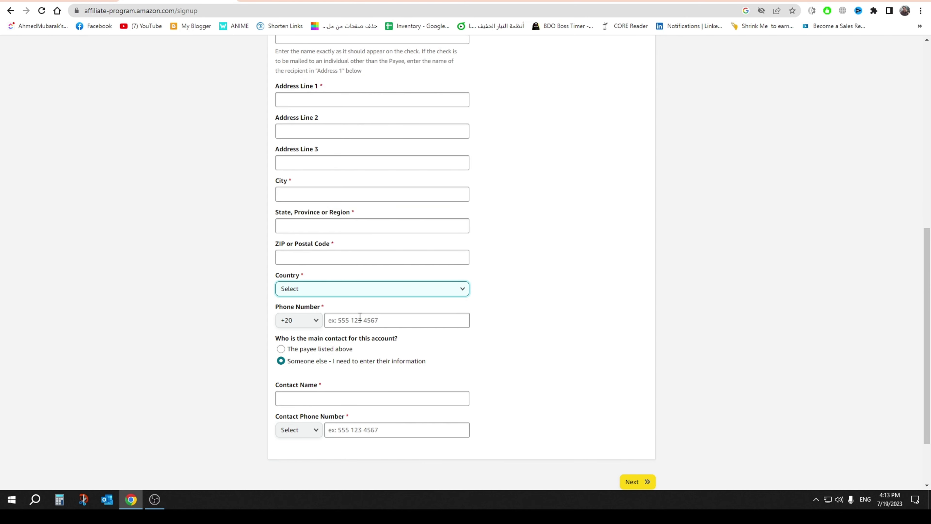
{"action": "scroll", "coordinate": [360, 316], "scroll_direction": "down", "scroll_amount": 1}
{"action": "left_click", "coordinate": [351, 353]}
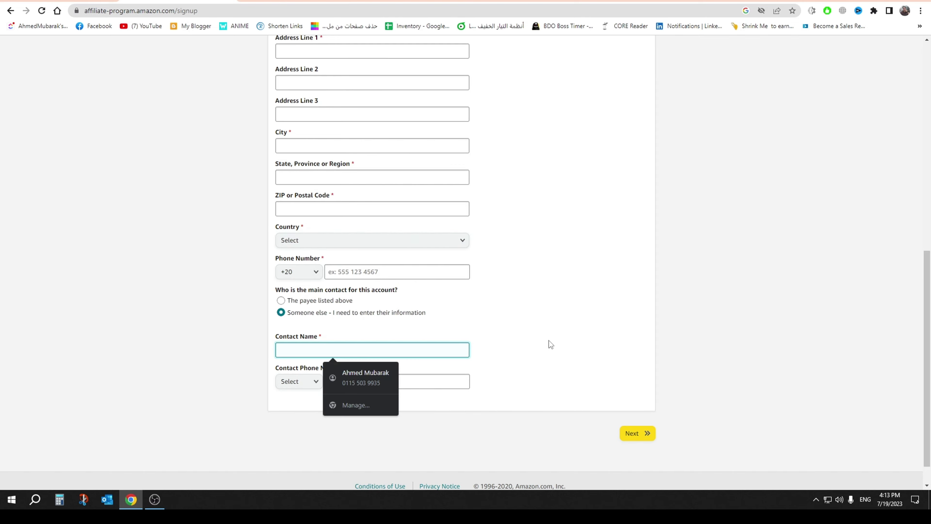
{"action": "key", "text": "shift+Tab"}
{"action": "left_click", "coordinate": [638, 436]}
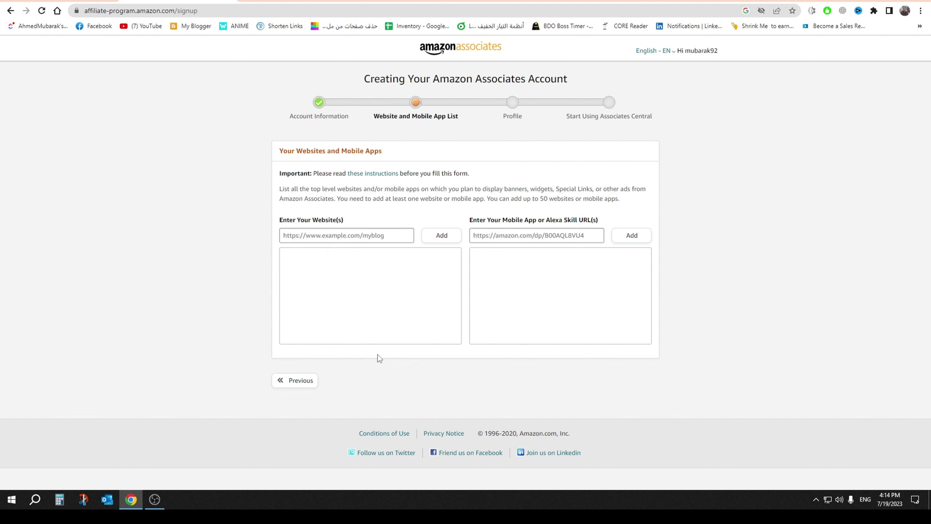
Paste the Facebook profile page URL as a website and add it to the website list.
{"action": "right_click", "coordinate": [351, 235]}
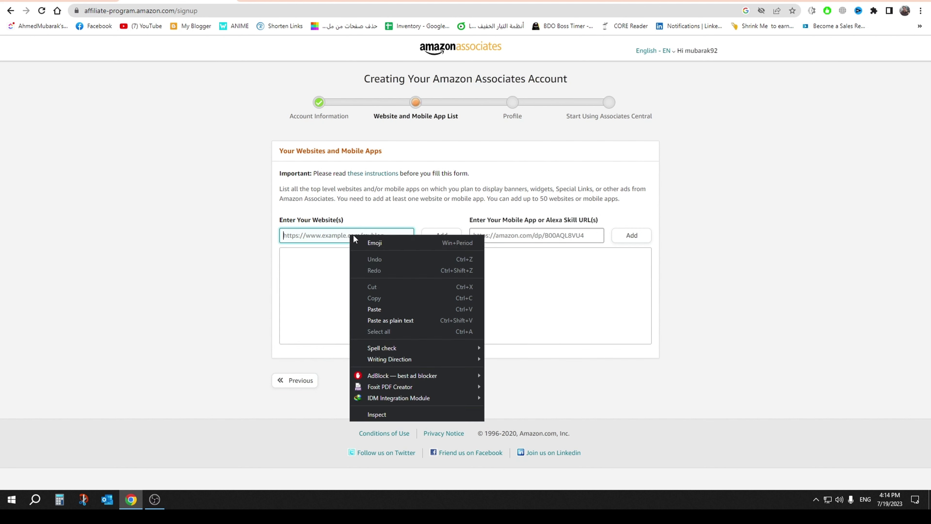
{"action": "left_click", "coordinate": [388, 305]}
{"action": "left_click_drag", "start_coordinate": [370, 235], "coordinate": [168, 234]}
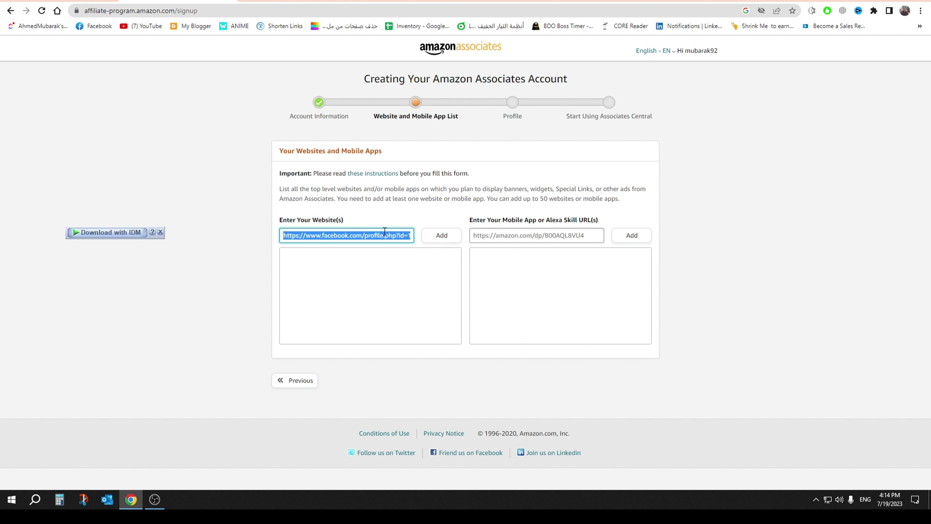
{"action": "left_click", "coordinate": [439, 237]}
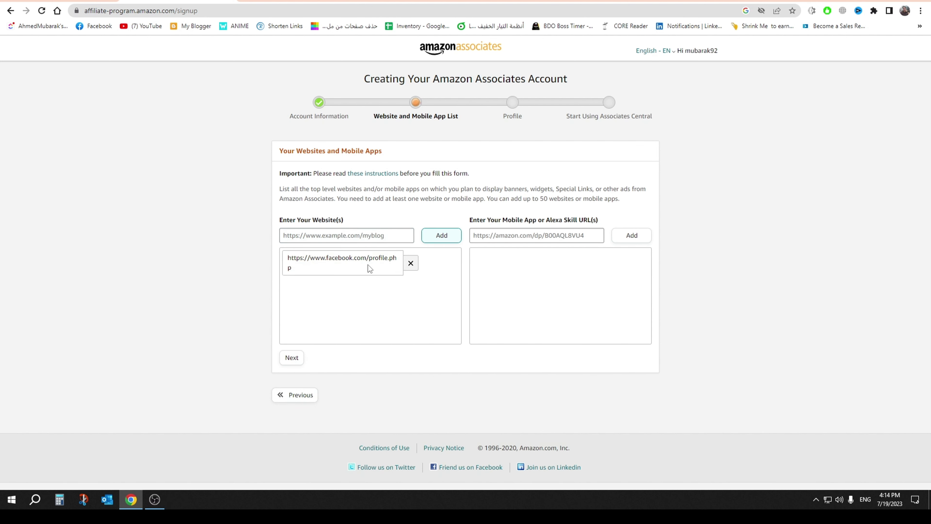
Continue with the website list, answer No to traffic sources directed at children under 13, and proceed to the Profile stage.
{"action": "left_click", "coordinate": [291, 358]}
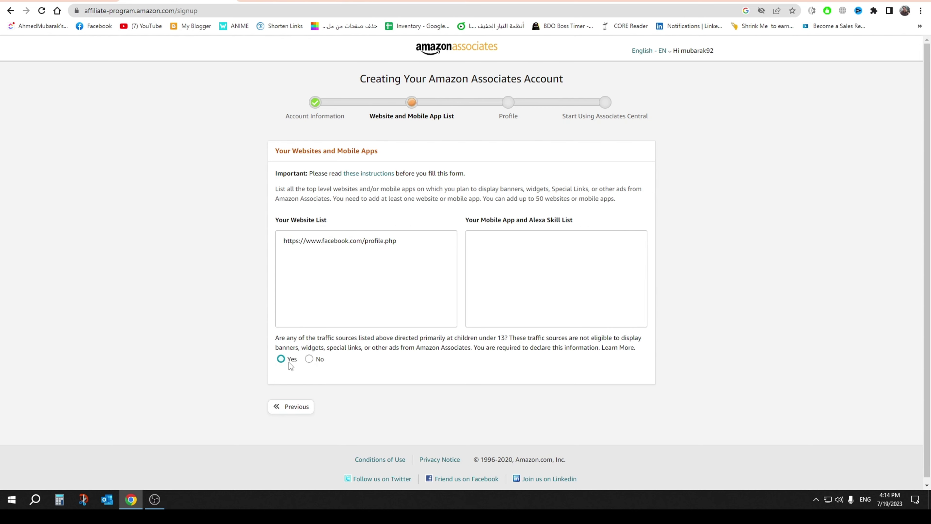
{"action": "left_click", "coordinate": [309, 358]}
{"action": "left_click", "coordinate": [306, 383]}
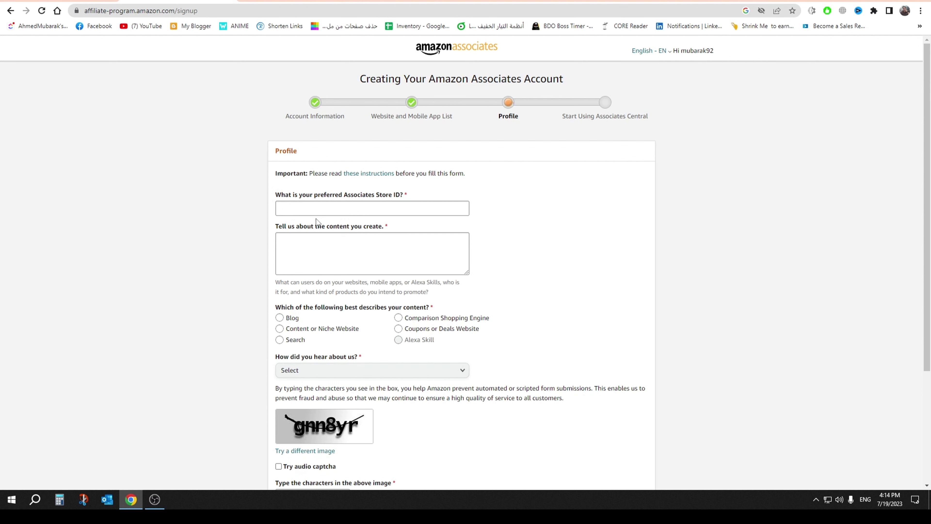
Fill in the preferred Associates Store ID and place the cursor in the content description field.
{"action": "left_click", "coordinate": [320, 209]}
{"action": "left_click", "coordinate": [335, 227]}
{"action": "left_click", "coordinate": [341, 261]}
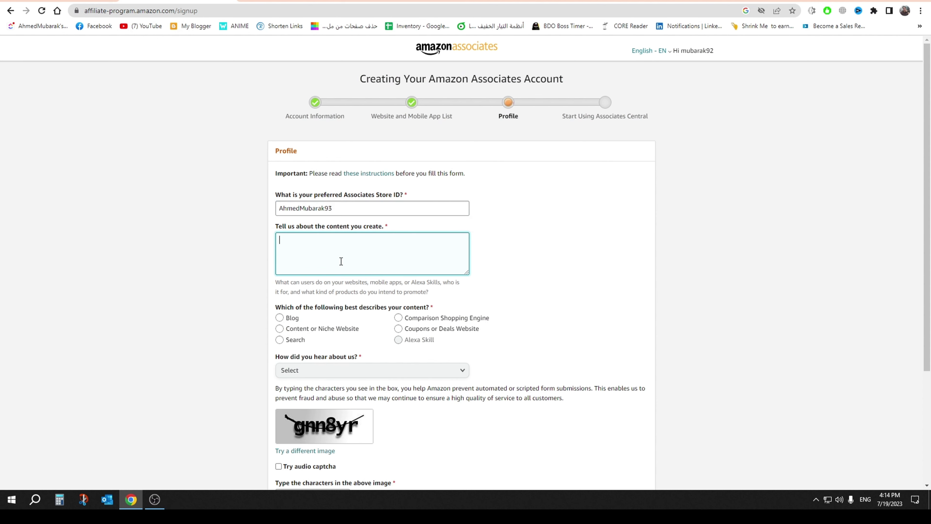
{"action": "scroll", "coordinate": [413, 279], "scroll_direction": "down", "scroll_amount": 3}
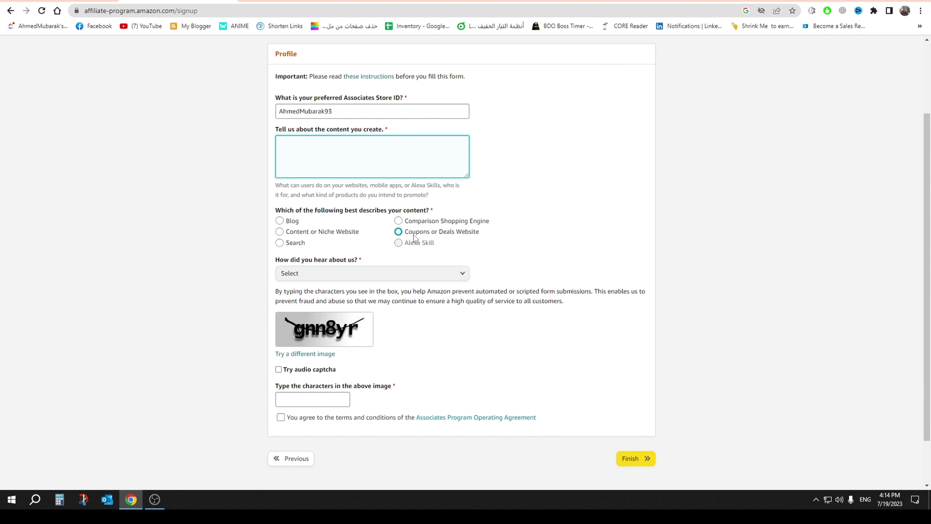
Choose Search as the content type and Online Search as the way of hearing about the program.
{"action": "left_click", "coordinate": [297, 242]}
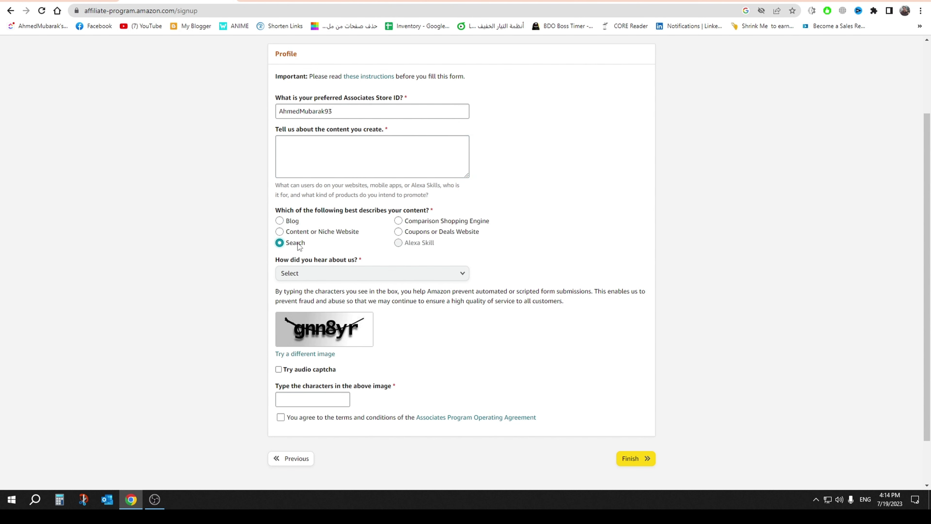
{"action": "left_click", "coordinate": [317, 237]}
{"action": "left_click", "coordinate": [280, 245]}
{"action": "left_click", "coordinate": [334, 274]}
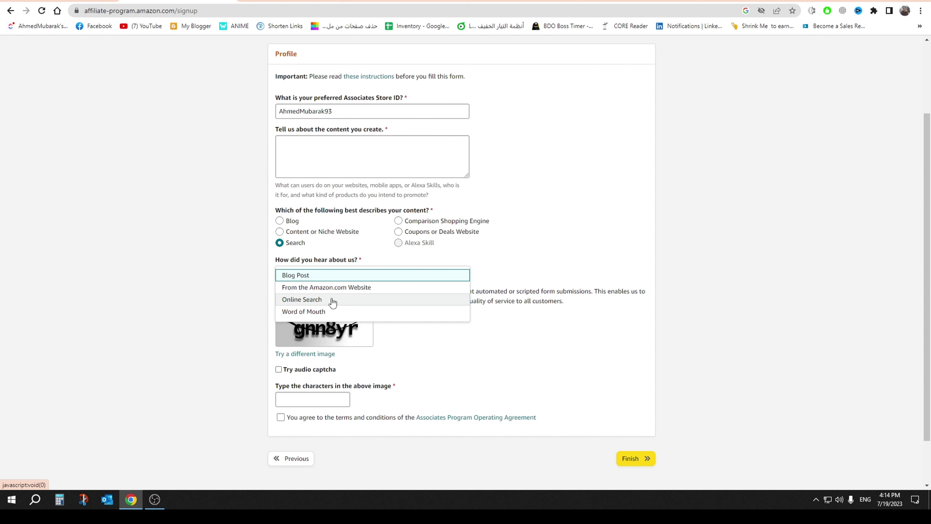
{"action": "left_click", "coordinate": [350, 301]}
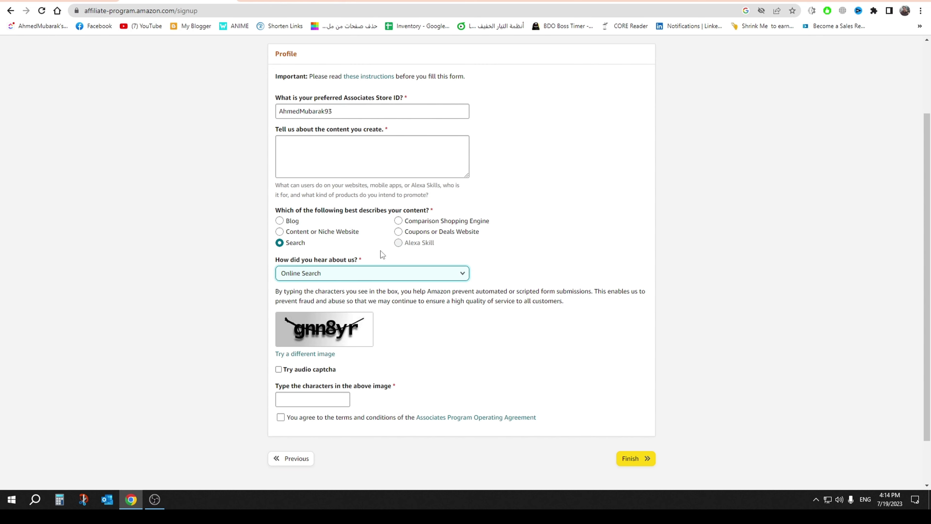
Review the completed profile form, agree to the Associates Program Operating Agreement, and submit the application.
{"action": "scroll", "coordinate": [380, 251], "scroll_direction": "down", "scroll_amount": 2}
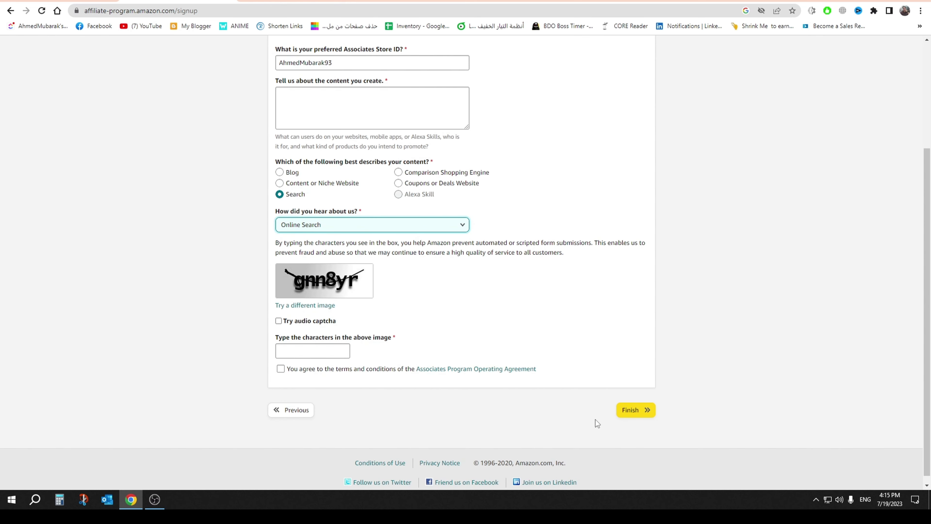
{"action": "scroll", "coordinate": [616, 412], "scroll_direction": "up", "scroll_amount": 5}
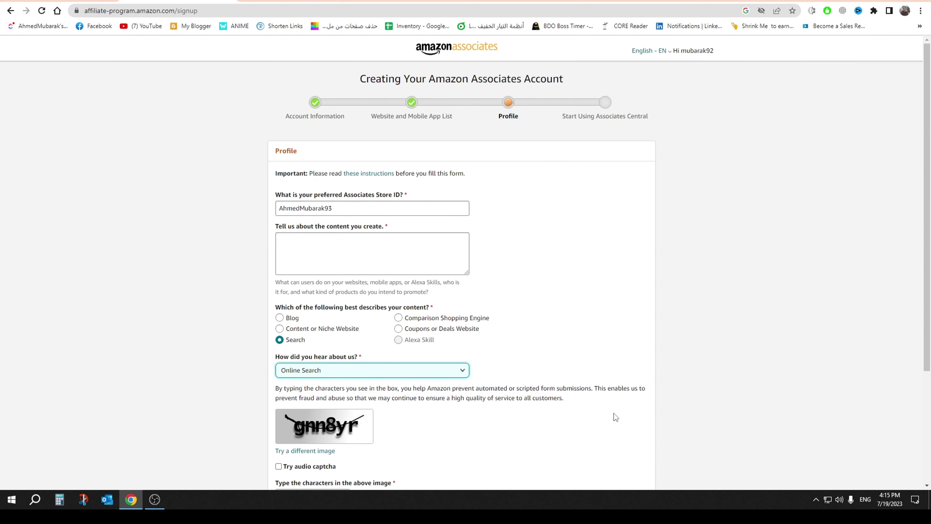
{"action": "scroll", "coordinate": [614, 413], "scroll_direction": "down", "scroll_amount": 2}
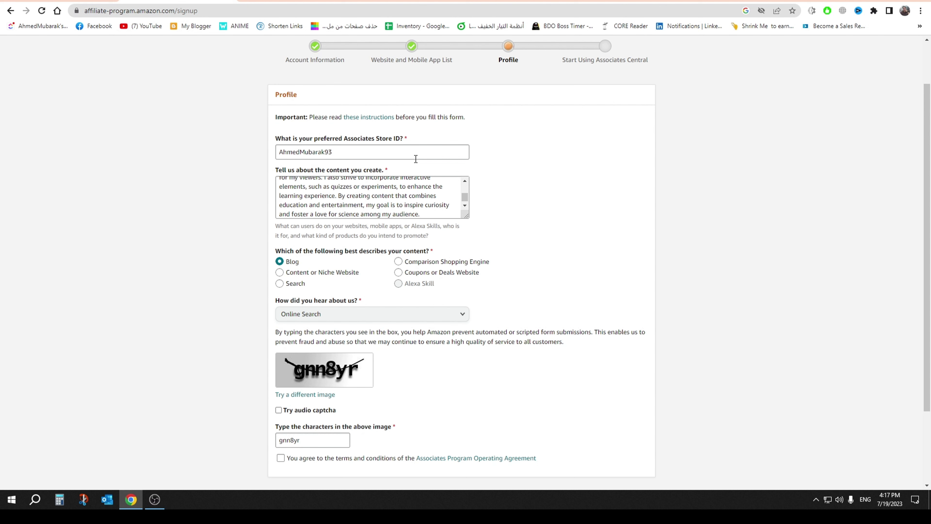
{"action": "left_click", "coordinate": [410, 186]}
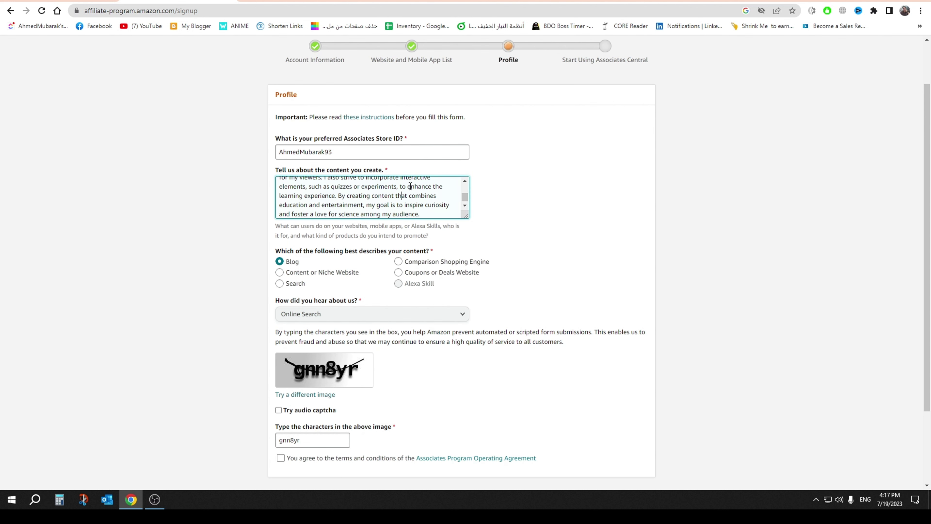
{"action": "scroll", "coordinate": [333, 183], "scroll_direction": "down", "scroll_amount": 1}
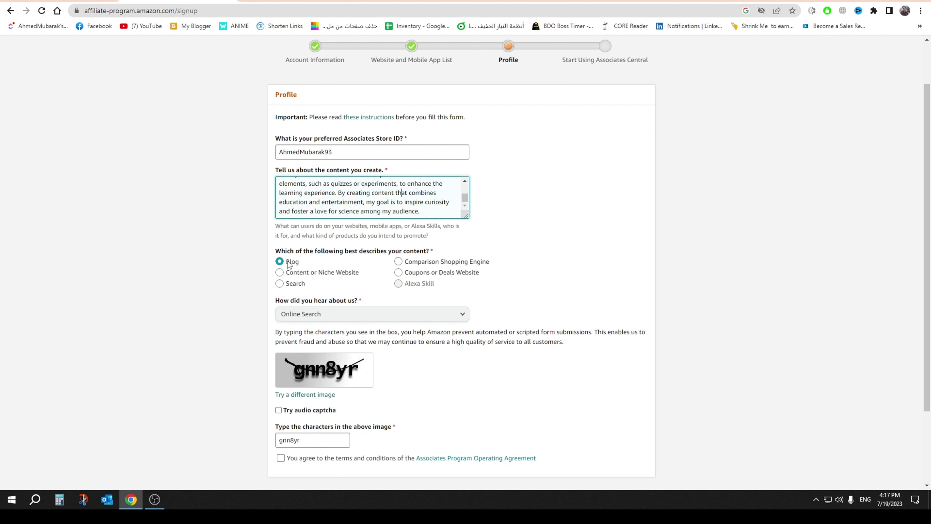
{"action": "scroll", "coordinate": [288, 264], "scroll_direction": "down", "scroll_amount": 2}
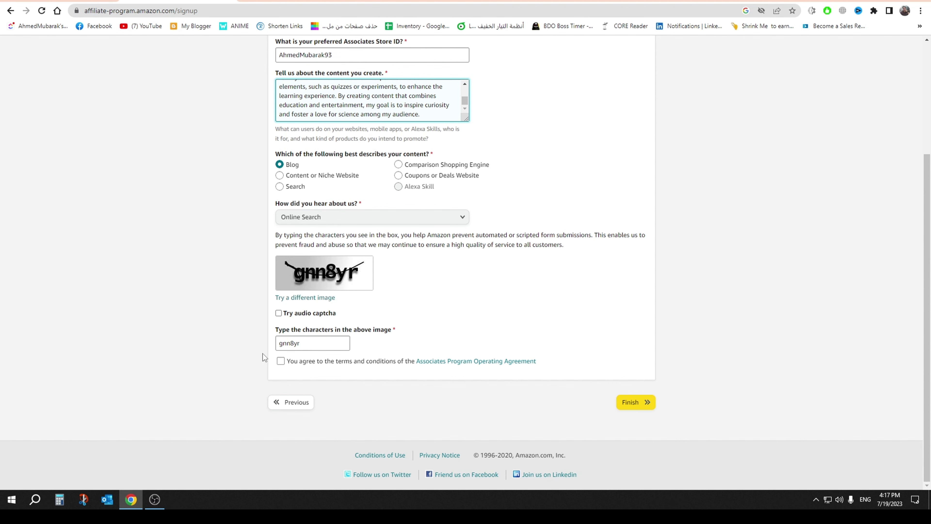
{"action": "left_click", "coordinate": [281, 361]}
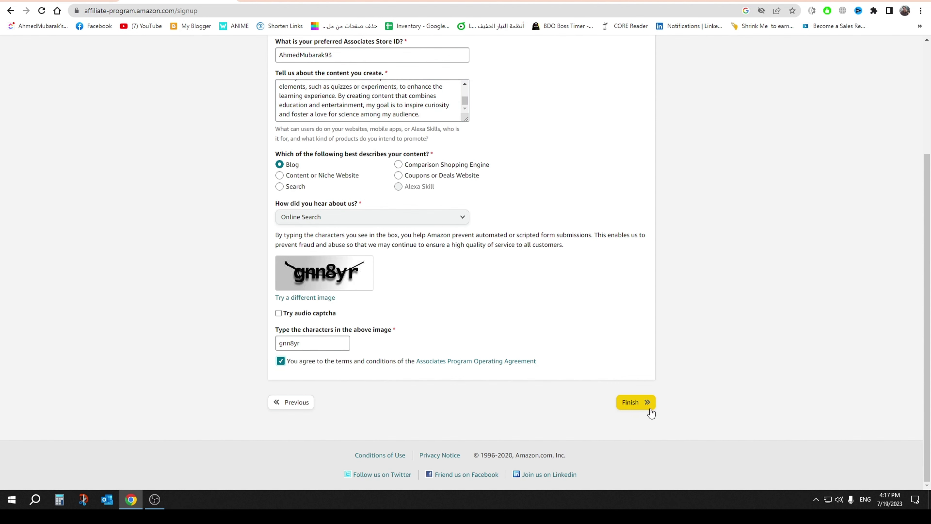
{"action": "left_click", "coordinate": [645, 403]}
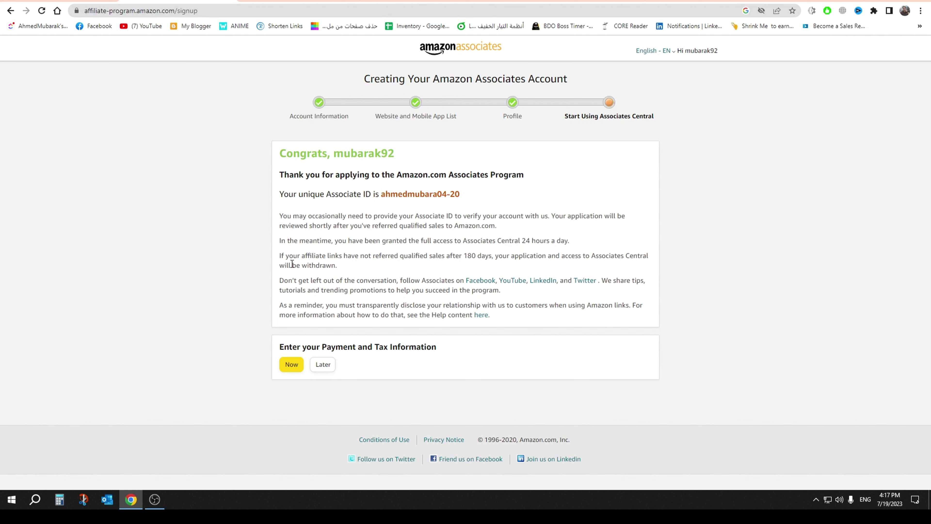
{"action": "left_click_drag", "start_coordinate": [283, 160], "coordinate": [358, 175]}
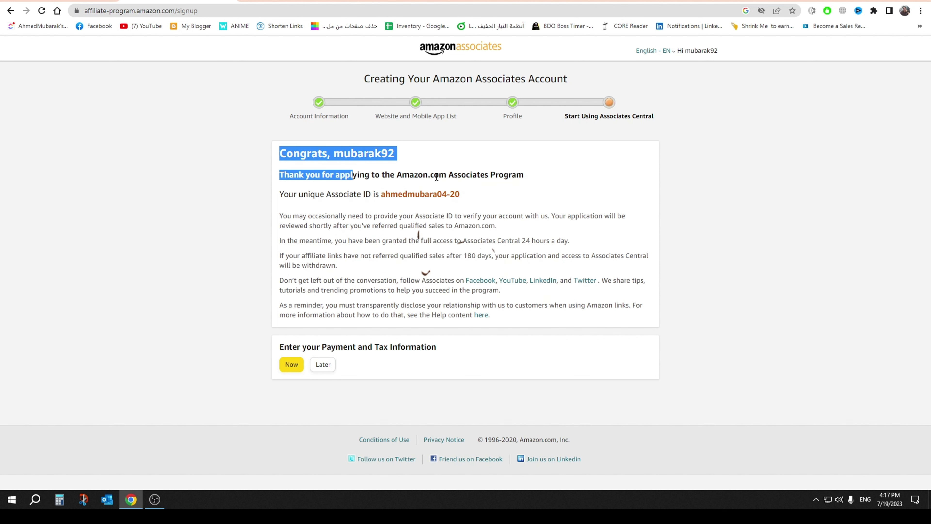
{"action": "left_click", "coordinate": [376, 166]}
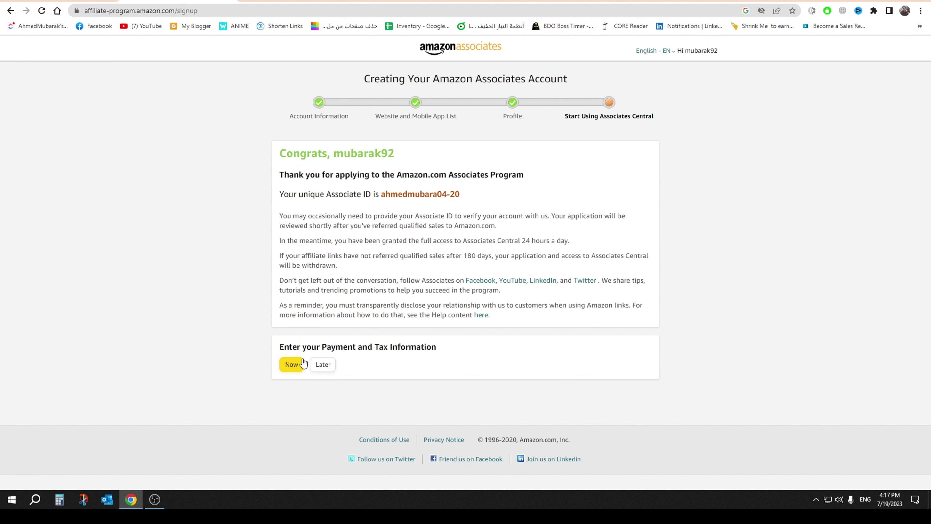
Choose to enter the payment and tax information now and place the cursor in the sign-in password field.
{"action": "left_click", "coordinate": [288, 371]}
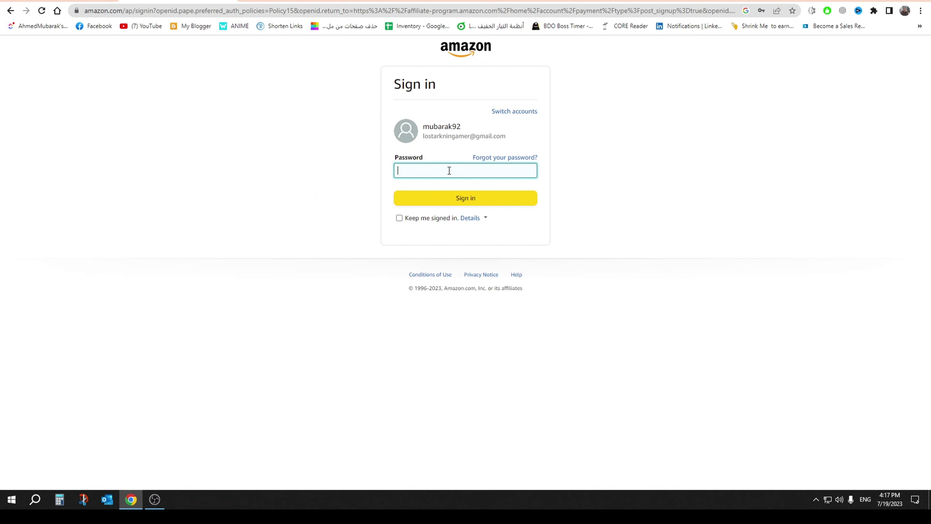
{"action": "left_click", "coordinate": [449, 170]}
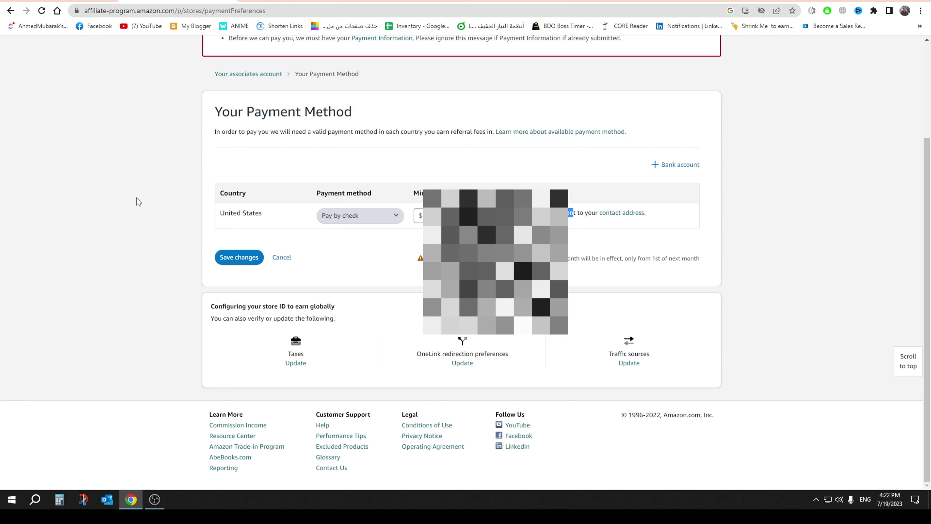
Examine the payment method choices and the minimum payment amount for United States on the payment method page.
{"action": "scroll", "coordinate": [138, 201], "scroll_direction": "up", "scroll_amount": 3}
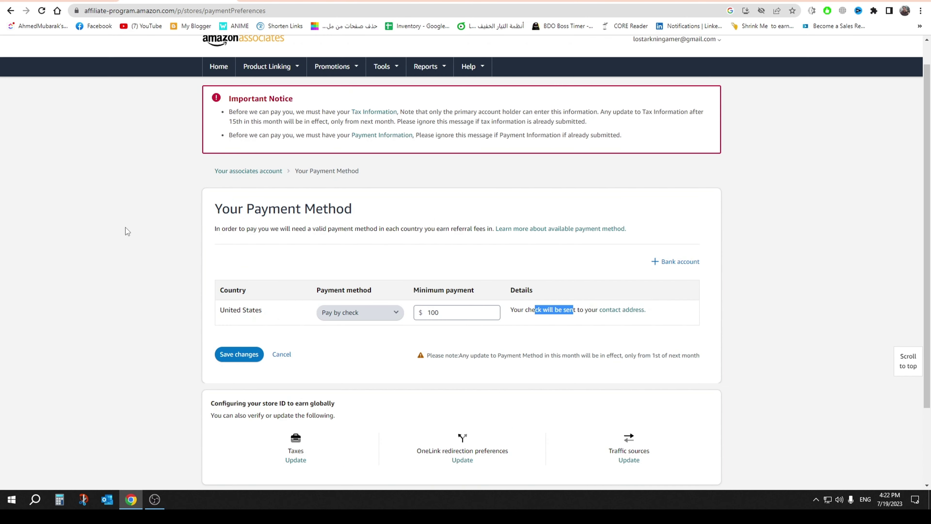
{"action": "scroll", "coordinate": [220, 220], "scroll_direction": "down", "scroll_amount": 3}
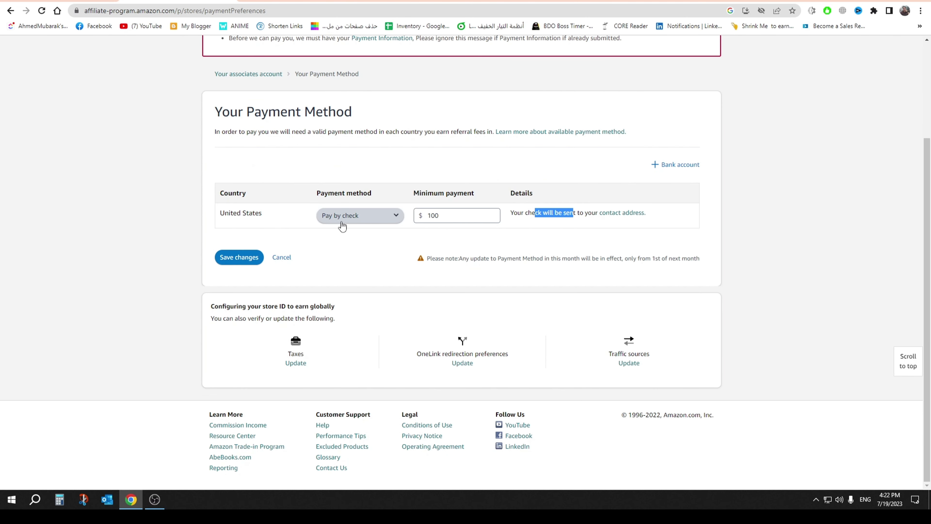
{"action": "left_click", "coordinate": [340, 220]}
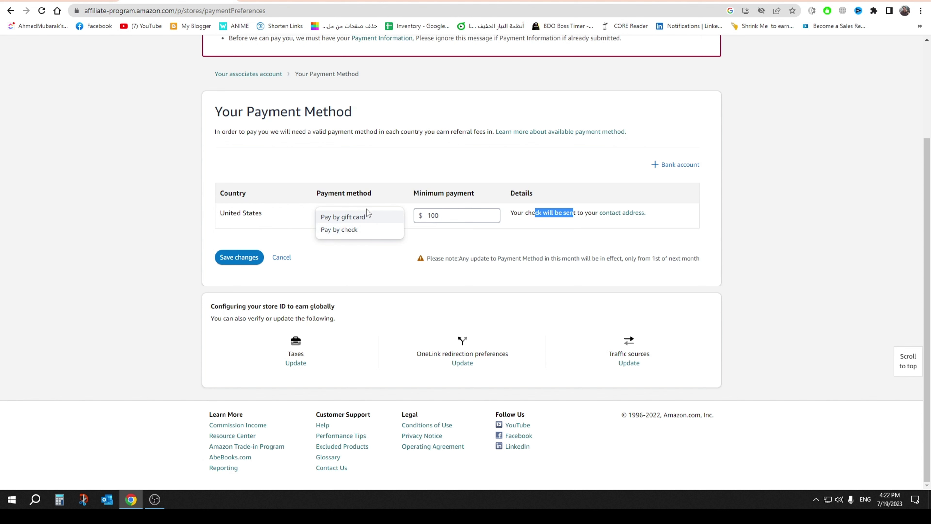
{"action": "left_click", "coordinate": [448, 216]}
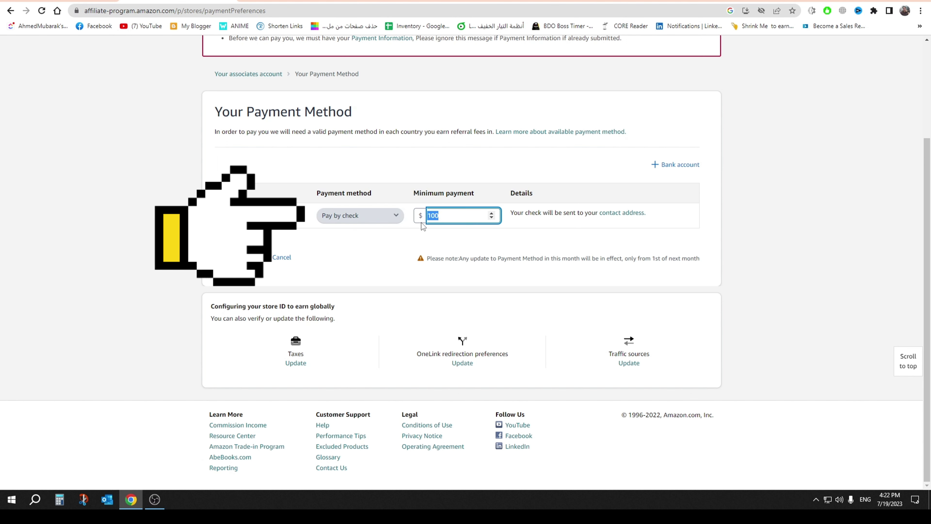
{"action": "left_click", "coordinate": [451, 244]}
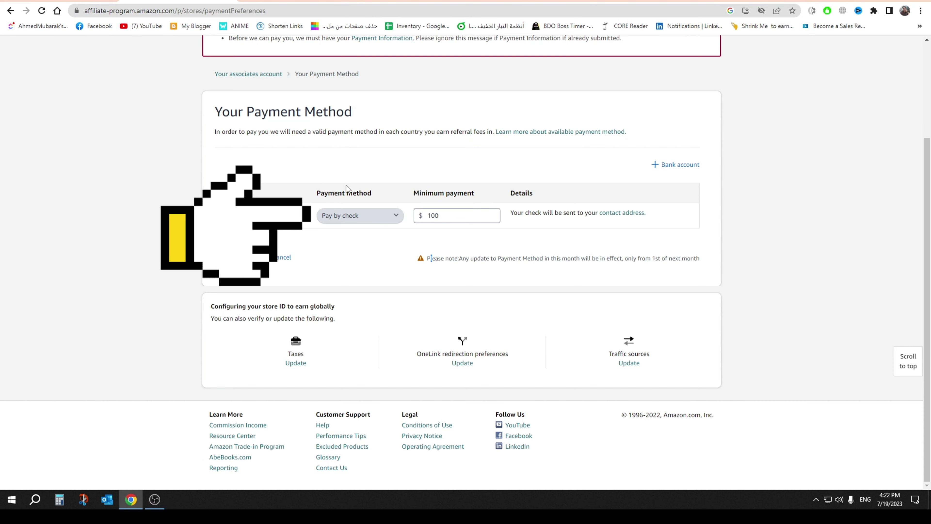
{"action": "left_click", "coordinate": [343, 220]}
{"action": "left_click", "coordinate": [439, 241]}
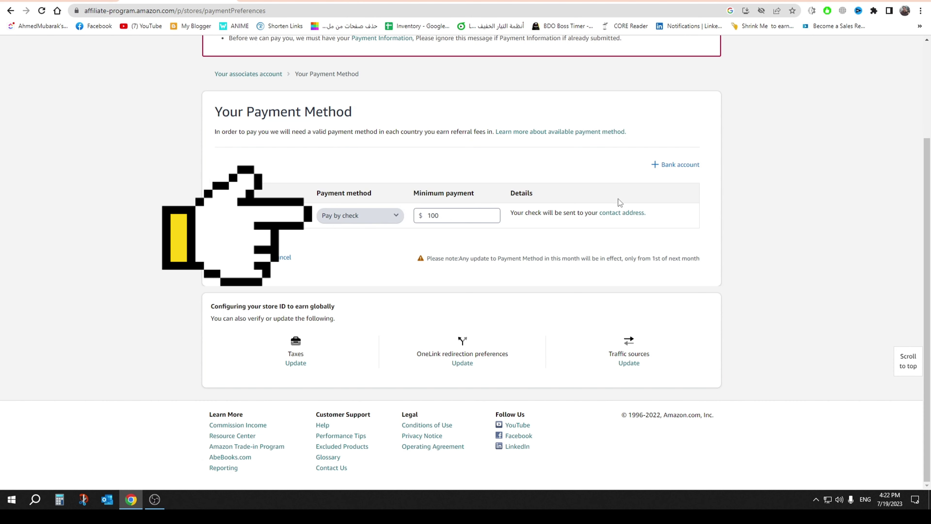
Start adding a new bank account, browse the available bank locations and choose United States.
{"action": "left_click", "coordinate": [676, 165]}
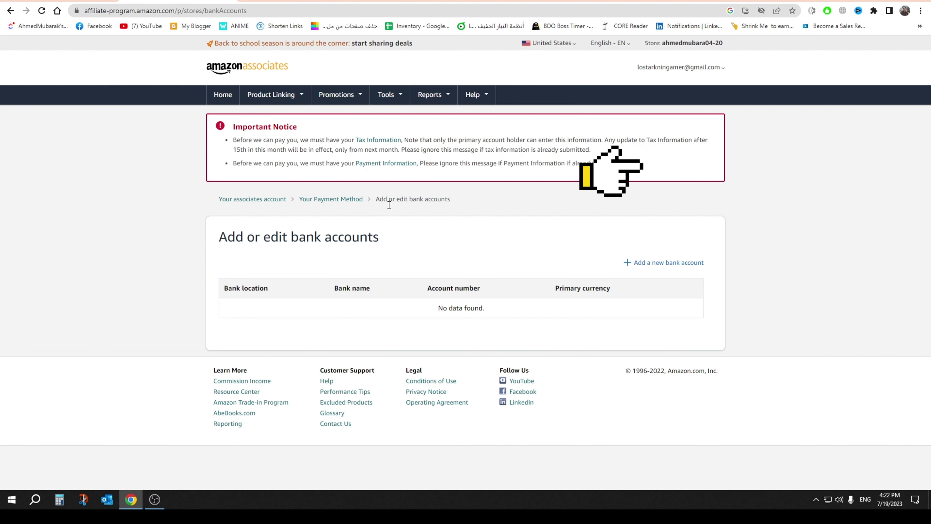
{"action": "left_click", "coordinate": [638, 267]}
{"action": "left_click", "coordinate": [372, 216]}
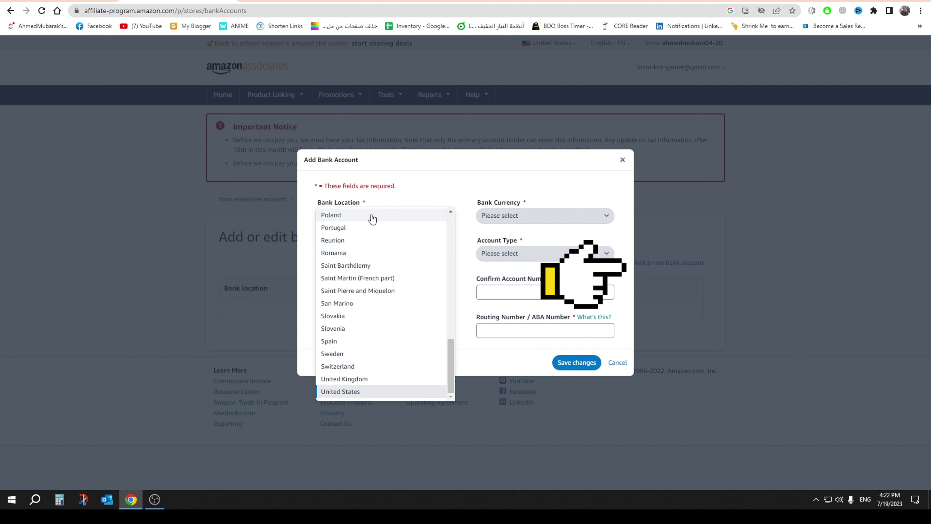
{"action": "scroll", "coordinate": [401, 287], "scroll_direction": "up", "scroll_amount": 5}
{"action": "left_click_drag", "start_coordinate": [449, 303], "coordinate": [441, 233]}
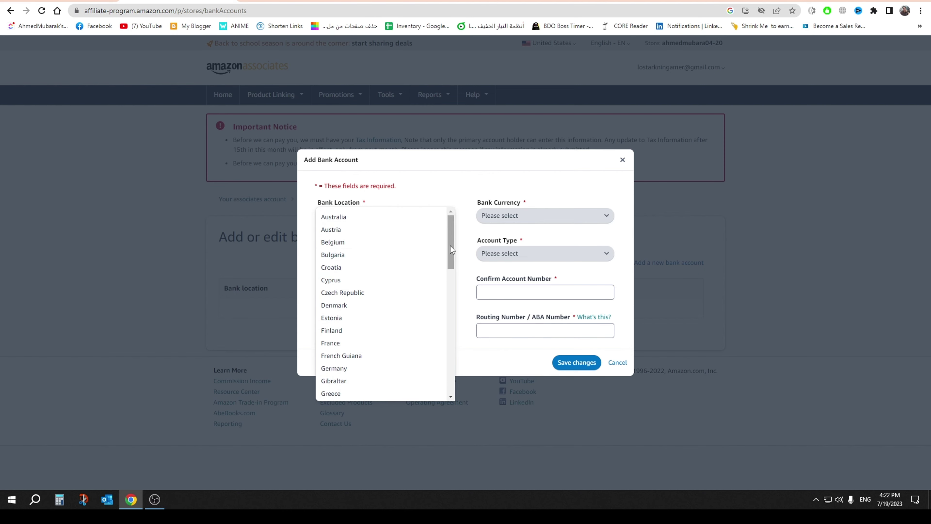
{"action": "left_click_drag", "start_coordinate": [451, 245], "coordinate": [442, 378]}
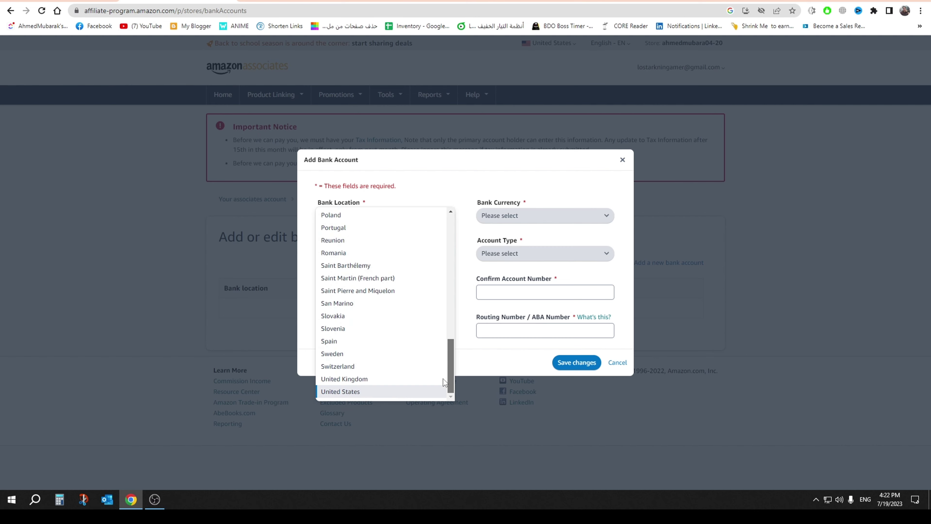
{"action": "left_click", "coordinate": [340, 391]}
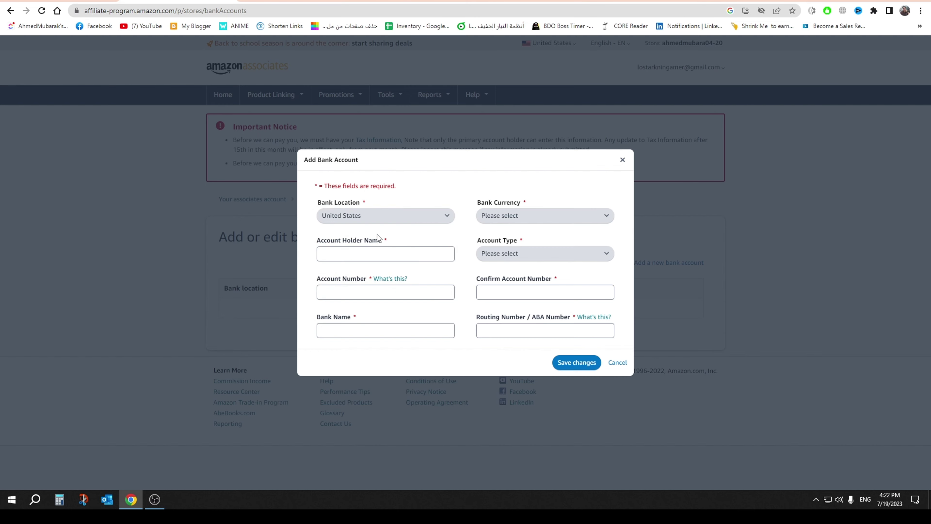
Search Google for payoneer in a new browser tab.
{"action": "key", "text": "ctrl+t"}
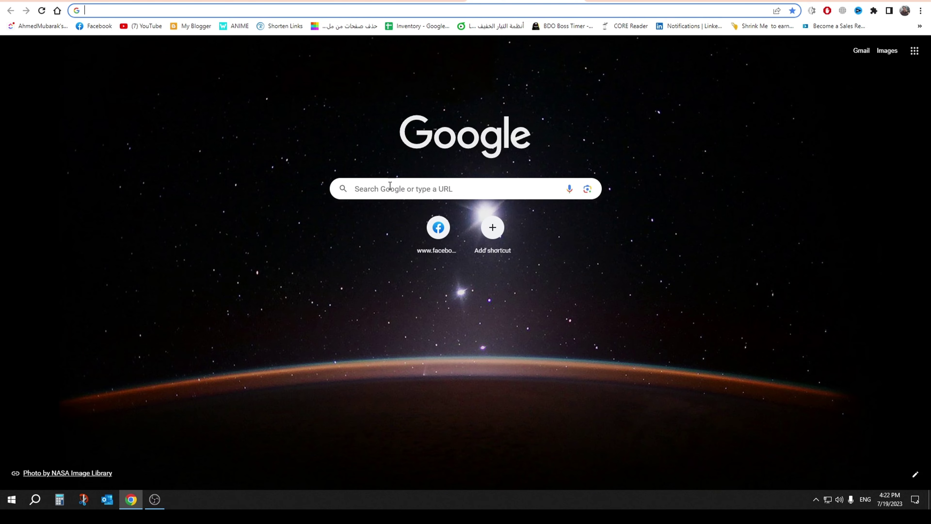
{"action": "left_click", "coordinate": [390, 186]}
{"action": "type", "text": "pay"}
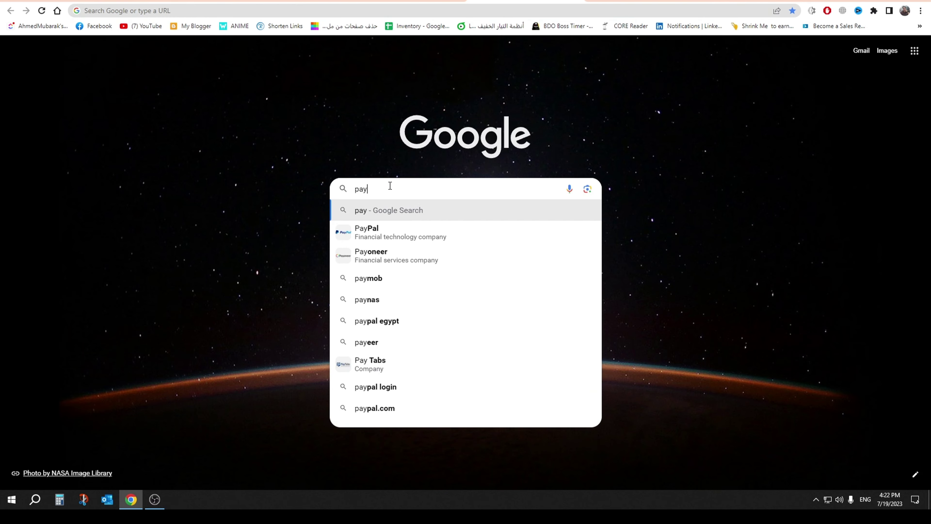
{"action": "type", "text": "oneer"}
{"action": "key", "text": "Return"}
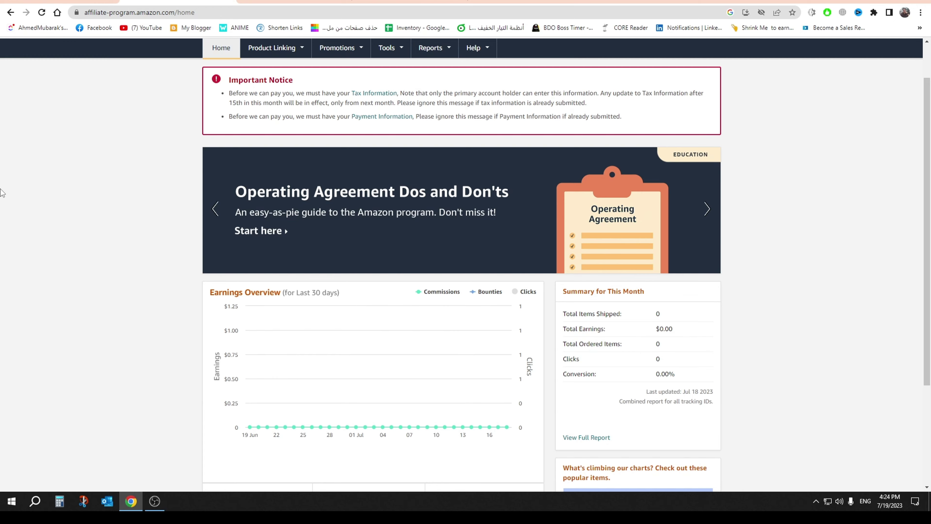
Examine the Associates home page, including the earnings overview, total commissions, bounties, clicks and this month's summary.
{"action": "scroll", "coordinate": [747, 180], "scroll_direction": "down", "scroll_amount": 3}
{"action": "scroll", "coordinate": [235, 309], "scroll_direction": "up", "scroll_amount": 3}
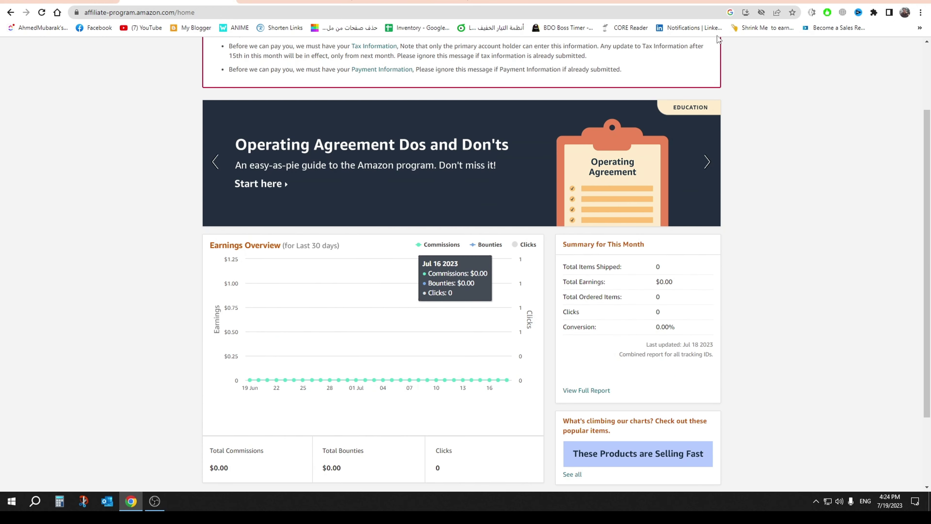
{"action": "scroll", "coordinate": [327, 316], "scroll_direction": "down", "scroll_amount": 3}
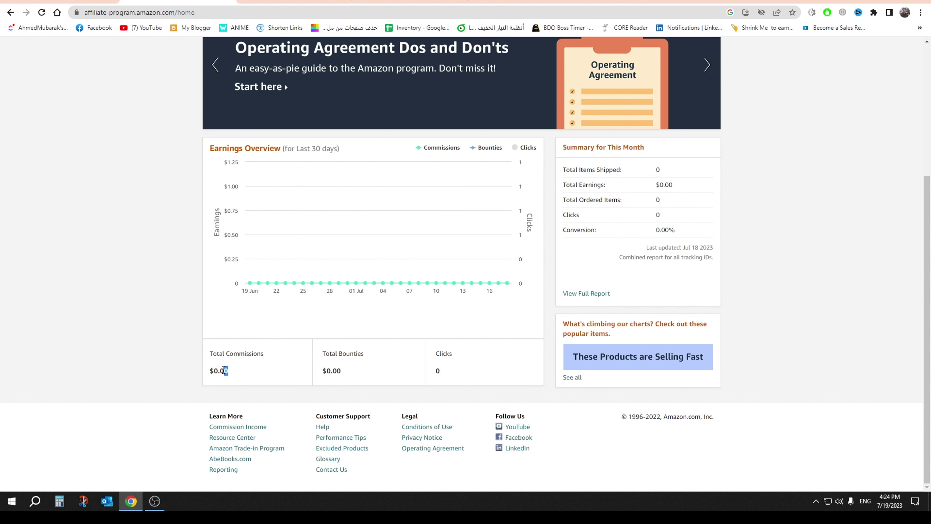
{"action": "left_click_drag", "start_coordinate": [353, 378], "coordinate": [338, 378]}
{"action": "left_click_drag", "start_coordinate": [450, 379], "coordinate": [437, 379]}
{"action": "scroll", "coordinate": [437, 378], "scroll_direction": "up", "scroll_amount": 1}
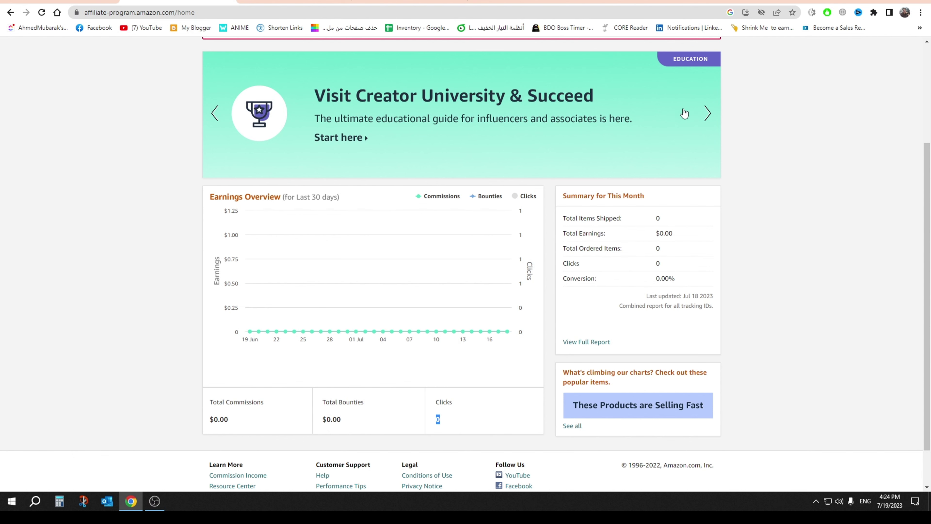
{"action": "left_click", "coordinate": [498, 405]}
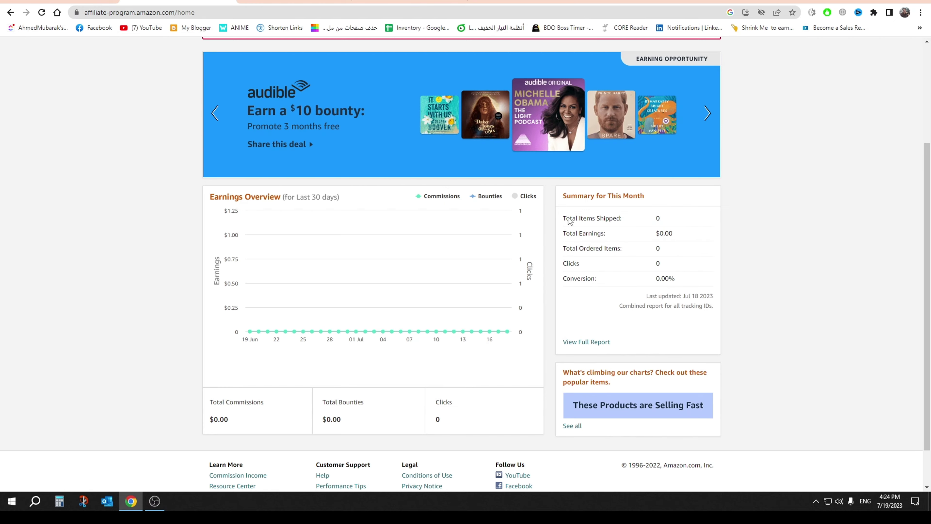
{"action": "scroll", "coordinate": [679, 258], "scroll_direction": "up", "scroll_amount": 3}
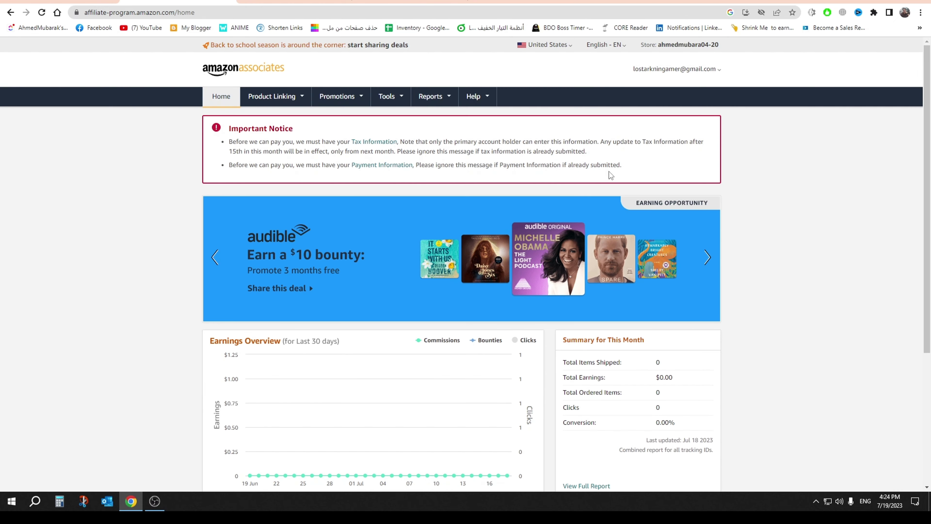
Switch to the Amazon store's home page, generate a SiteStripe text link for it, and dismiss the link.
{"action": "key", "text": "ctrl+Tab"}
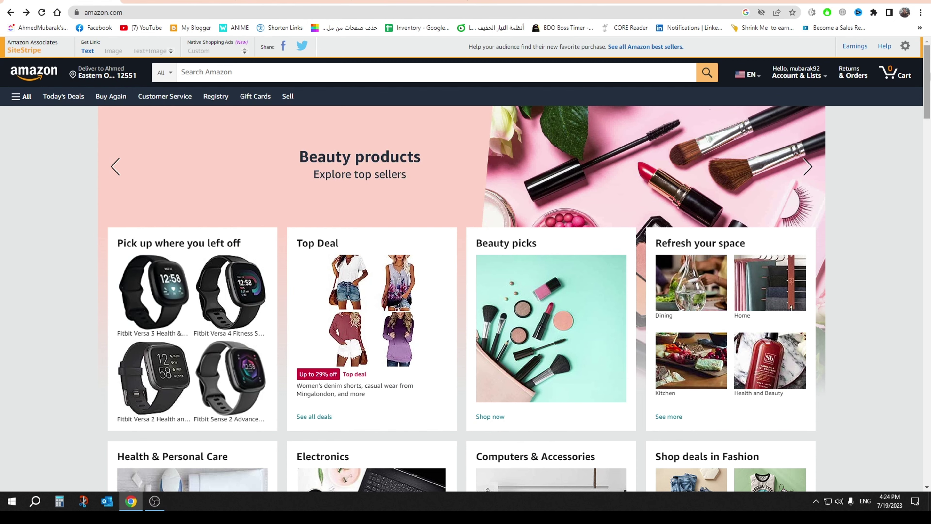
{"action": "left_click_drag", "start_coordinate": [928, 73], "coordinate": [929, 141]}
{"action": "scroll", "coordinate": [679, 413], "scroll_direction": "up", "scroll_amount": 10}
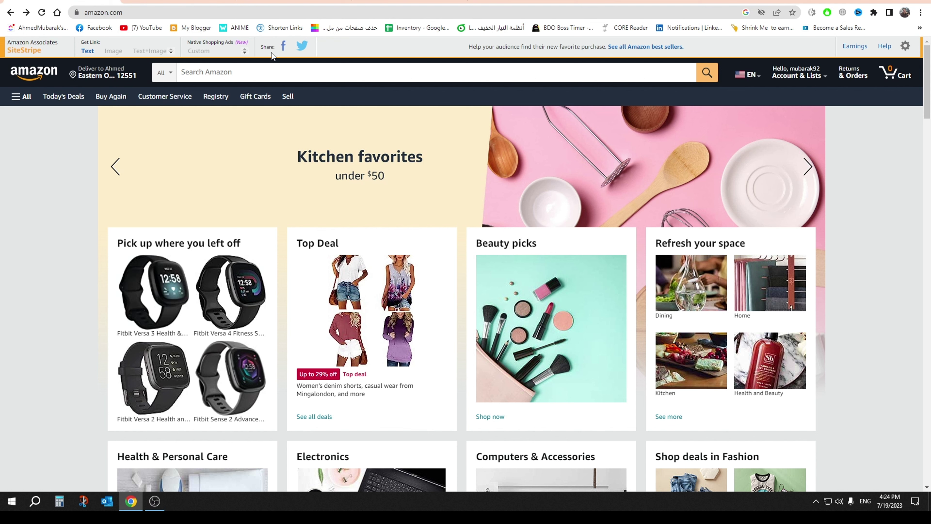
{"action": "left_click", "coordinate": [88, 51]}
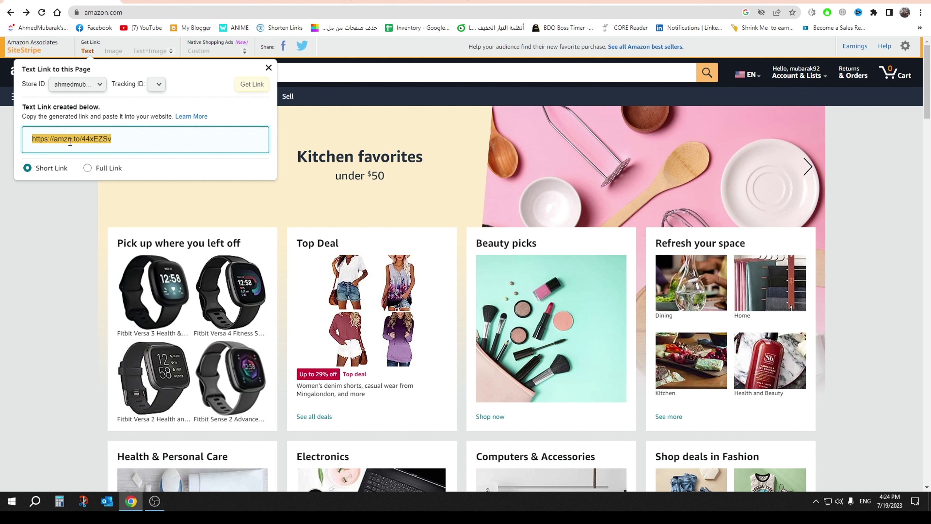
{"action": "left_click", "coordinate": [2, 241]}
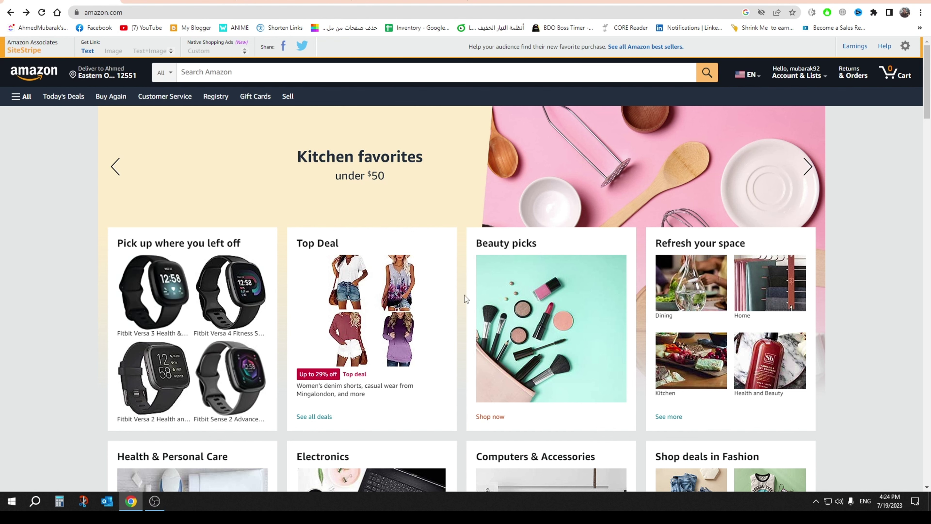
Open the Electronics category from the store's home page and open the Apple 2020 MacBook Air product page.
{"action": "scroll", "coordinate": [465, 298], "scroll_direction": "down", "scroll_amount": 4}
{"action": "left_click", "coordinate": [311, 278]}
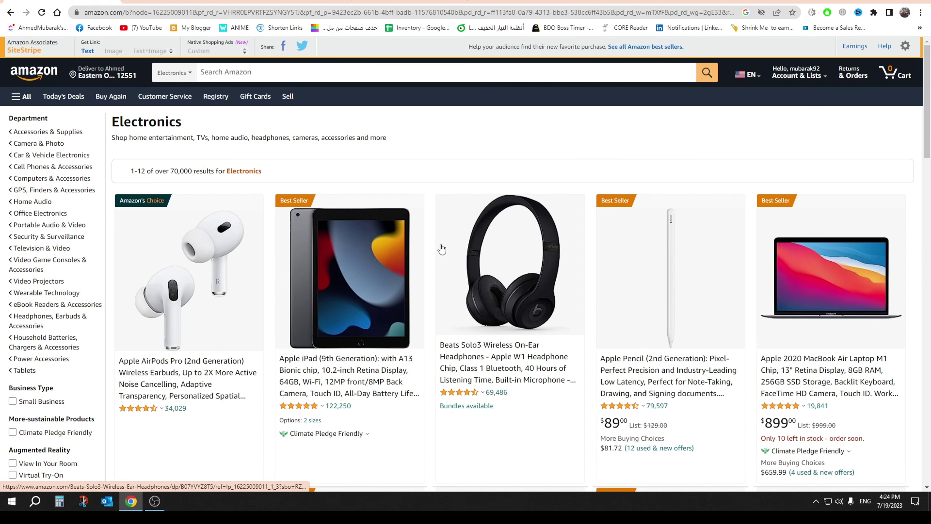
{"action": "scroll", "coordinate": [426, 263], "scroll_direction": "down", "scroll_amount": 13}
{"action": "scroll", "coordinate": [426, 263], "scroll_direction": "up", "scroll_amount": 13}
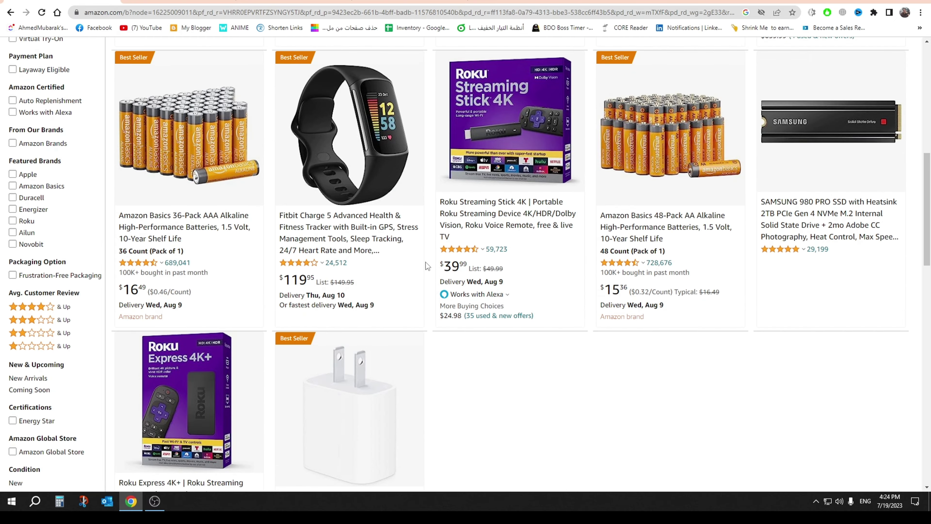
{"action": "left_click", "coordinate": [820, 231]}
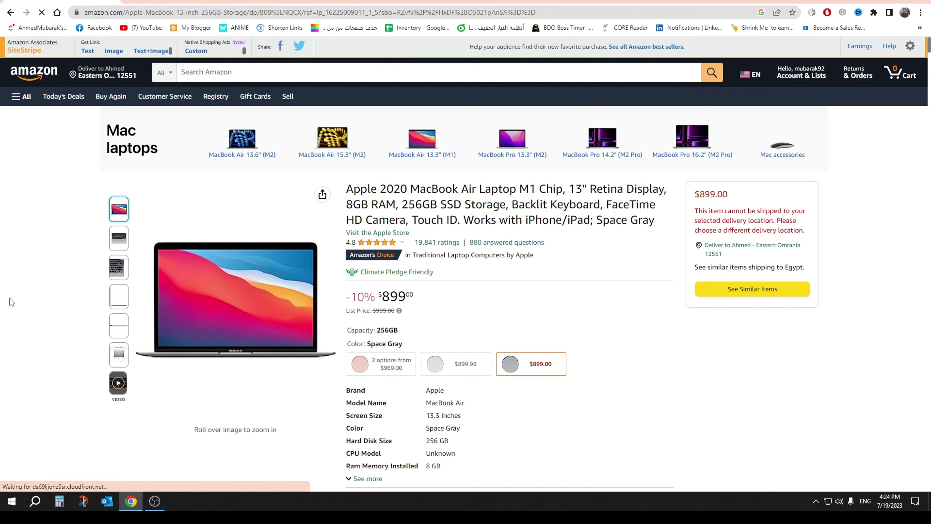
Generate a short SiteStripe text link for the MacBook Air page and copy it.
{"action": "left_click", "coordinate": [85, 52]}
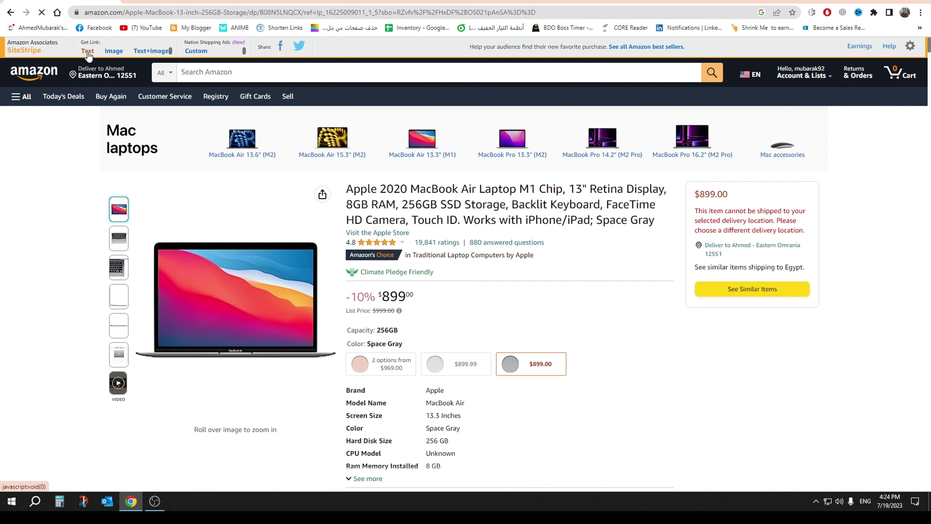
{"action": "right_click", "coordinate": [92, 136]}
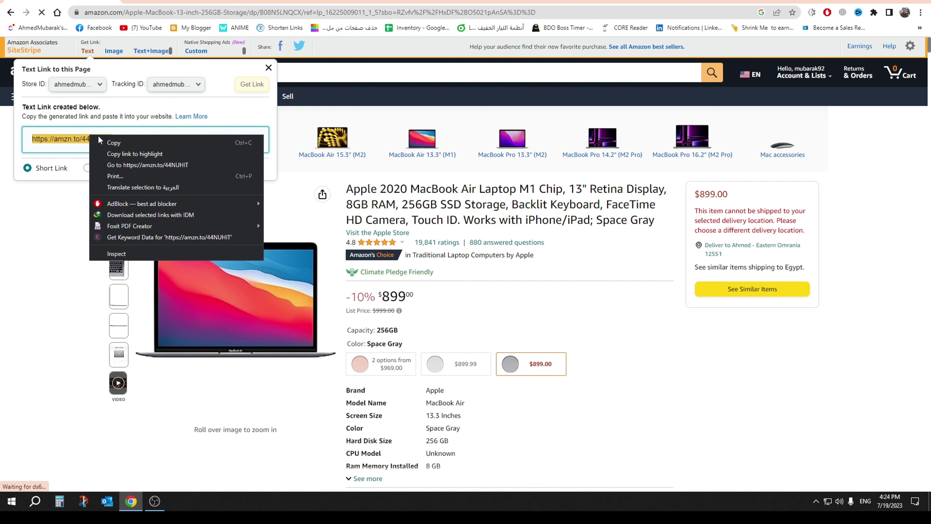
{"action": "left_click", "coordinate": [118, 139]}
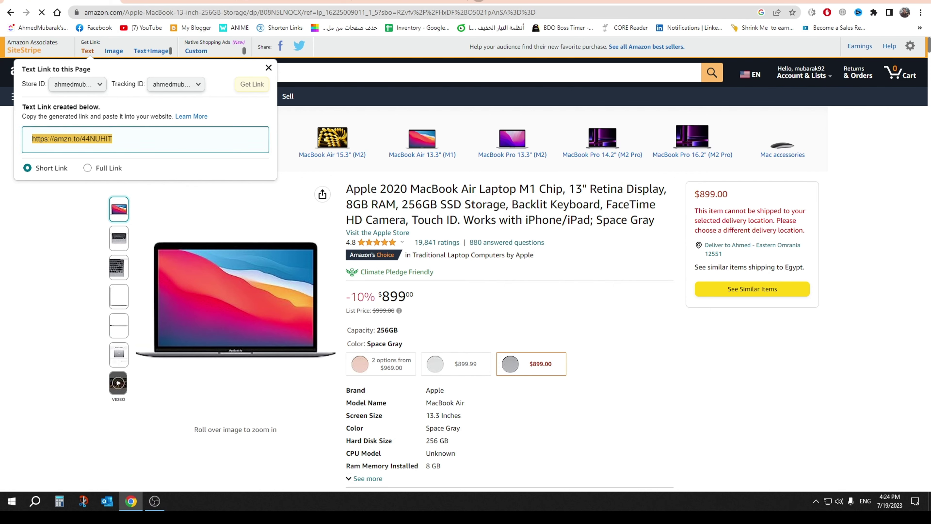
Open the copied affiliate link in a new browser tab.
{"action": "key", "text": "ctrl+t"}
{"action": "right_click", "coordinate": [373, 12]}
{"action": "left_click", "coordinate": [417, 78]}
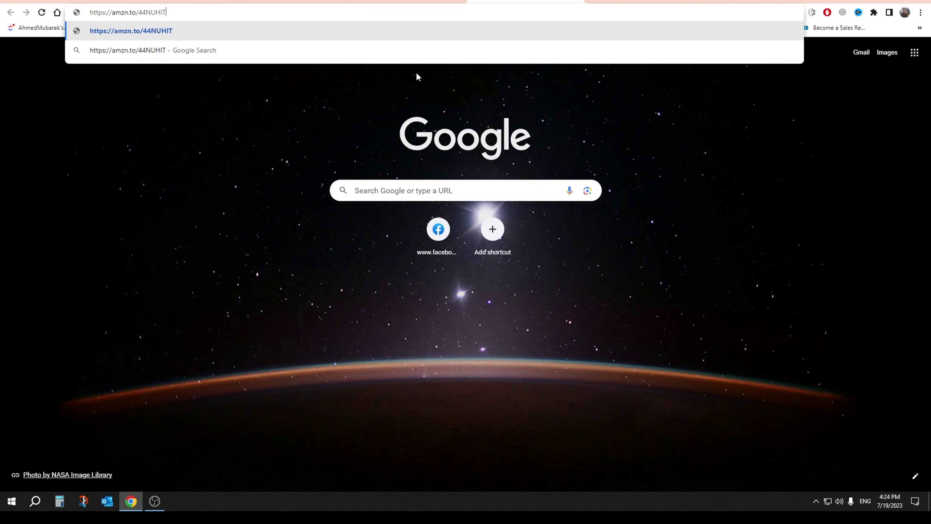
{"action": "key", "text": "Return"}
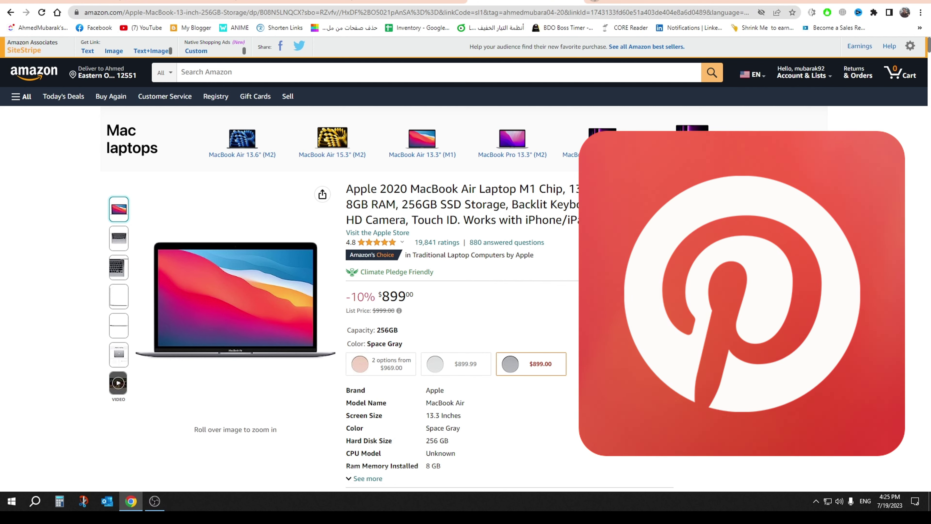
Search Google for pinterest in a new browser tab.
{"action": "left_click", "coordinate": [594, 1]}
{"action": "left_click", "coordinate": [374, 189]}
{"action": "type", "text": "p"}
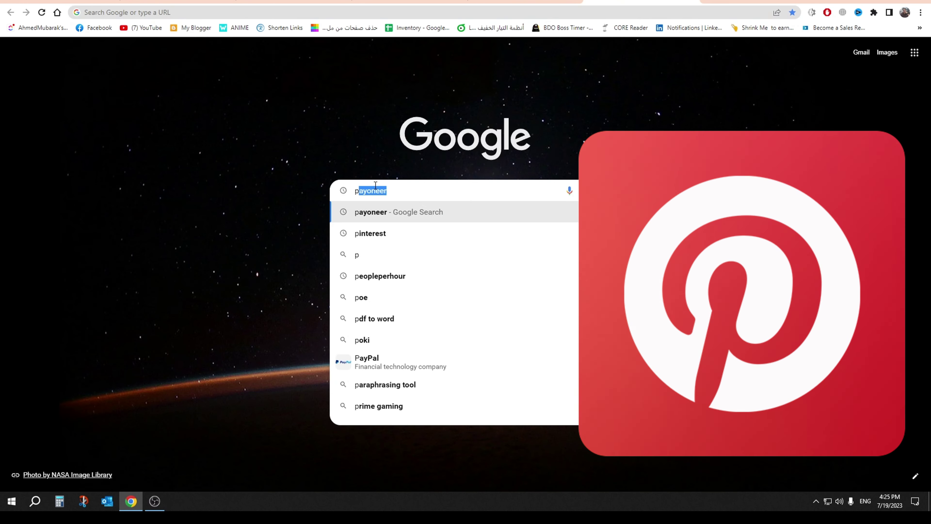
{"action": "type", "text": "interest"}
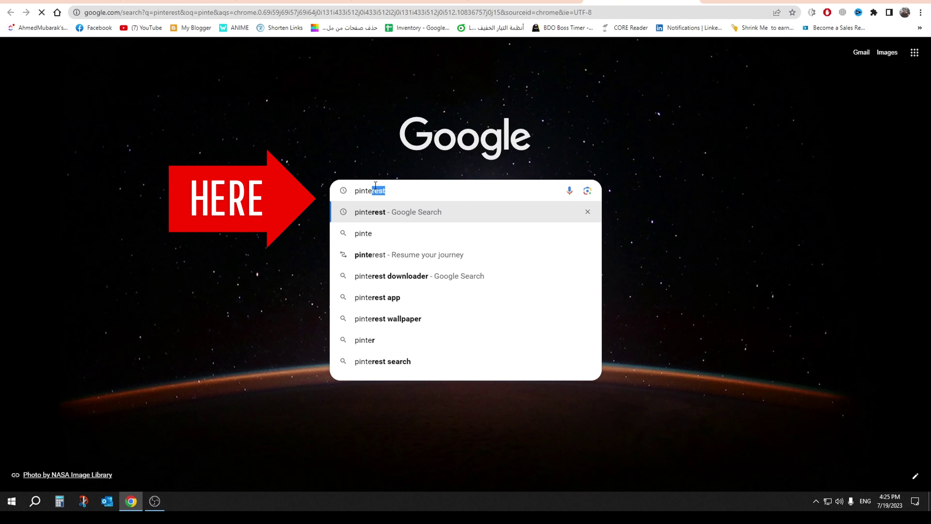
Open Pinterest from the Google search results and start creating an organic Pin.
{"action": "key", "text": "Return"}
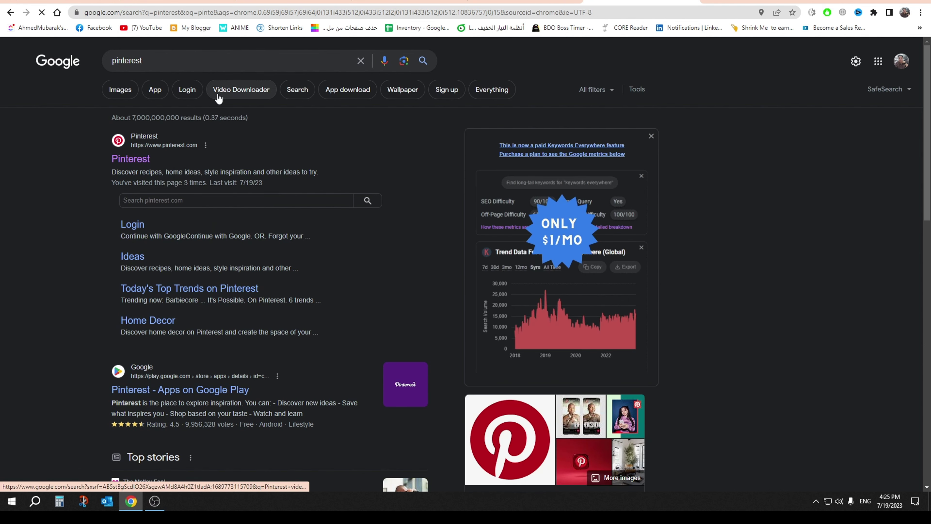
{"action": "left_click", "coordinate": [124, 157]}
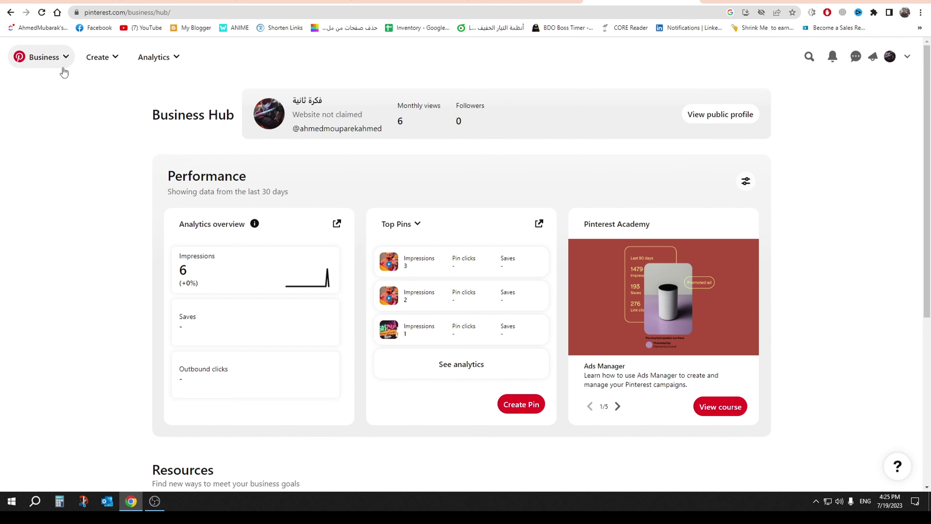
{"action": "left_click", "coordinate": [60, 56]}
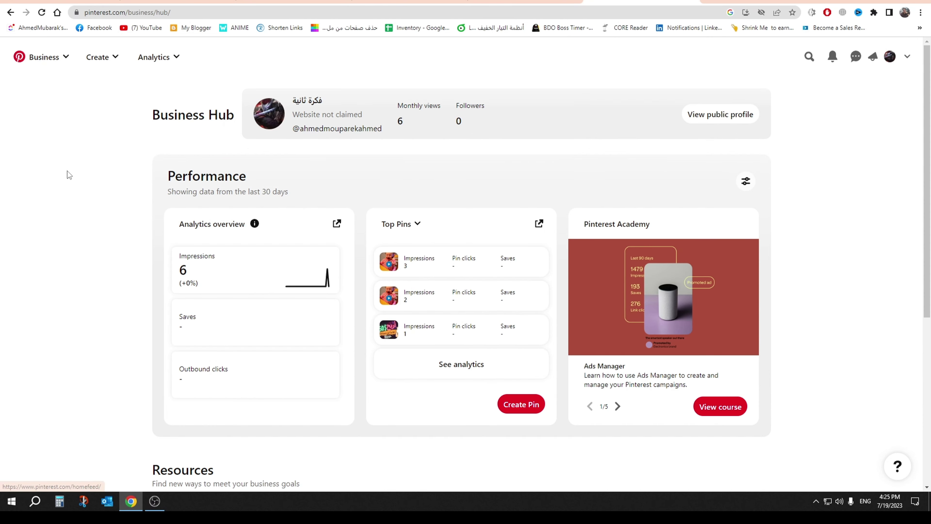
{"action": "left_click", "coordinate": [98, 57]}
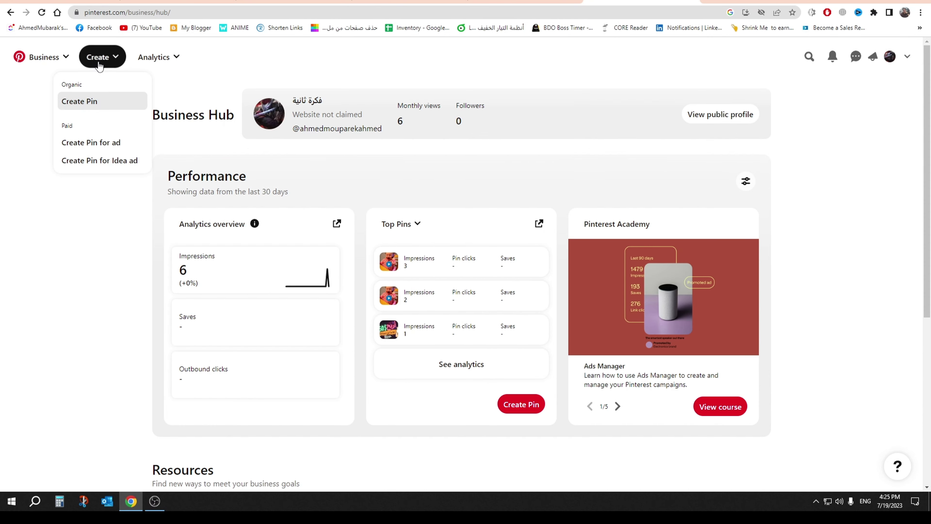
{"action": "left_click", "coordinate": [81, 106]}
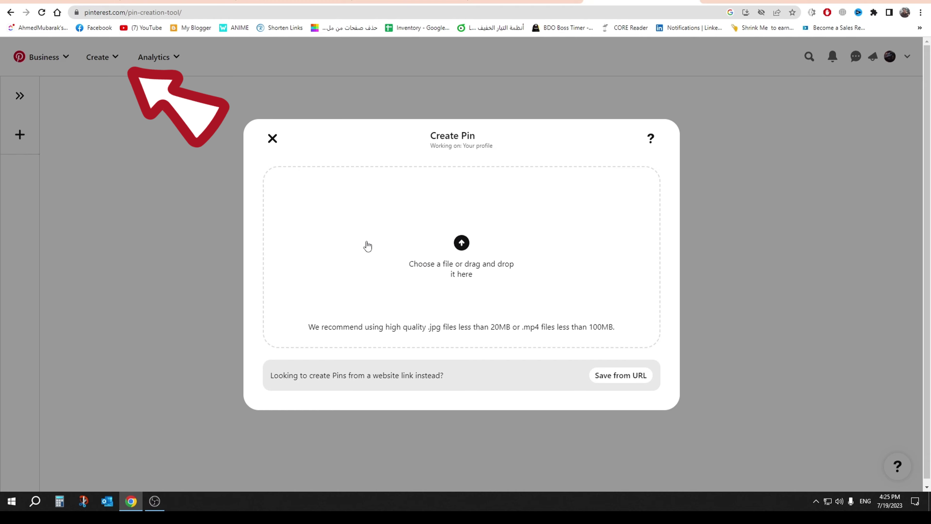
Save the enlarged main MacBook Air image from the Amazon product page to the Desktop as a JPEG.
{"action": "left_click", "coordinate": [184, 1]}
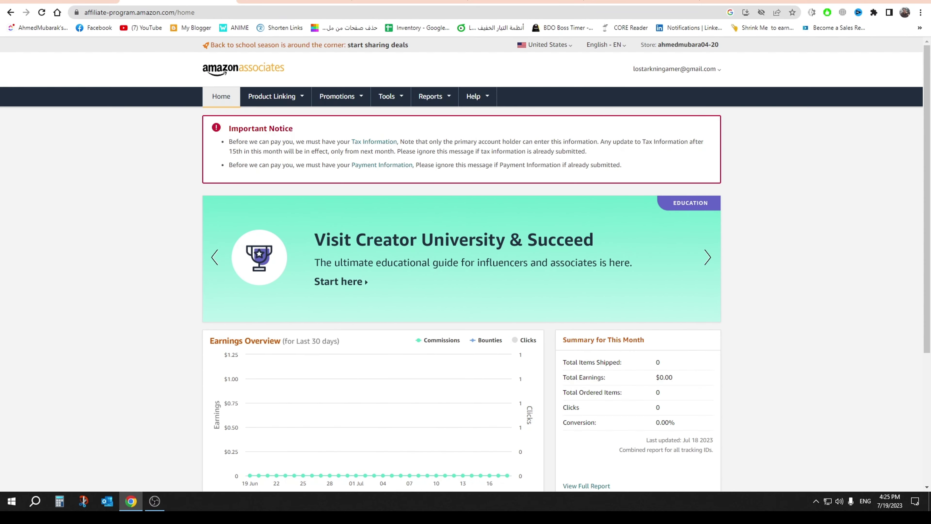
{"action": "left_click", "coordinate": [387, 4]}
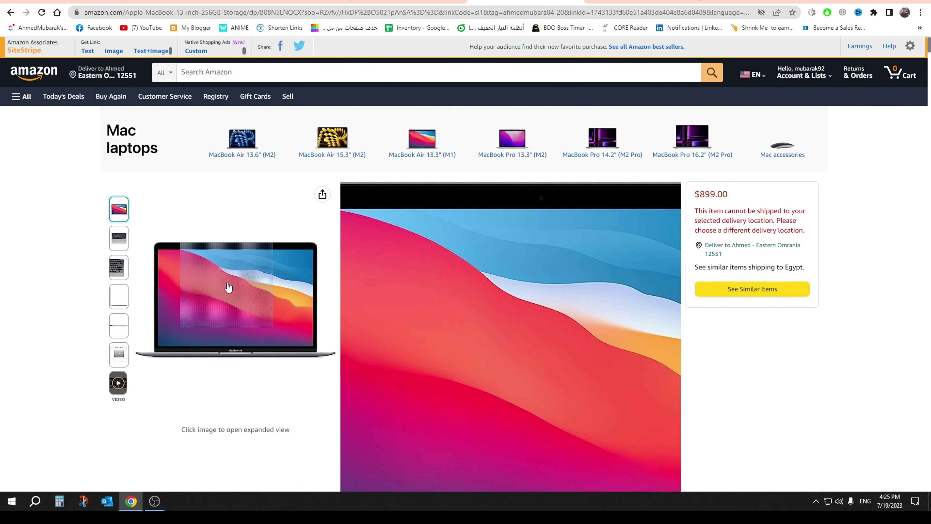
{"action": "right_click", "coordinate": [230, 280]}
{"action": "left_click", "coordinate": [229, 280]}
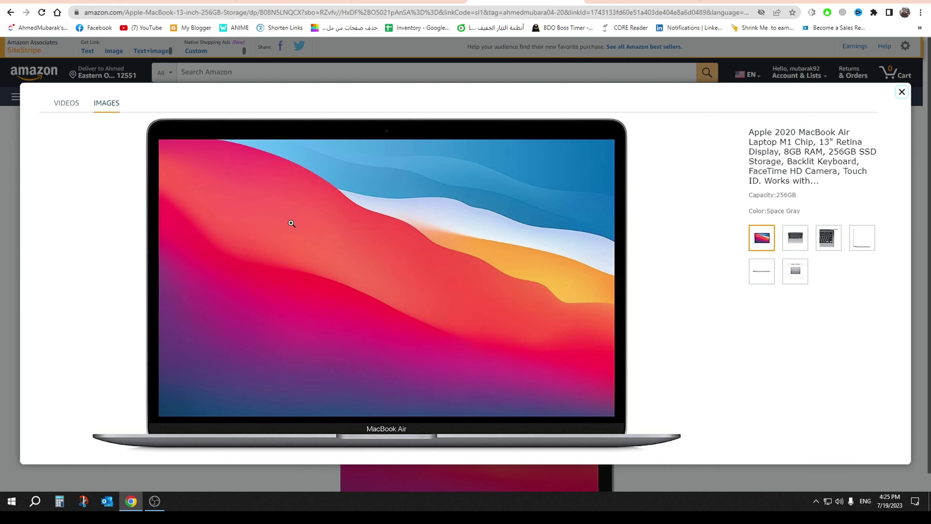
{"action": "right_click", "coordinate": [291, 223]}
{"action": "left_click", "coordinate": [318, 244]}
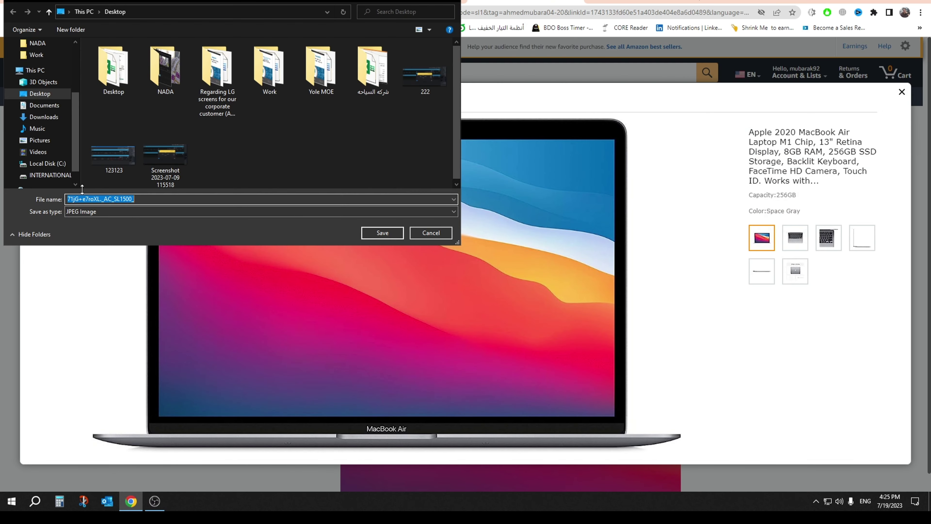
{"action": "left_click", "coordinate": [40, 93]}
{"action": "left_click", "coordinate": [382, 233]}
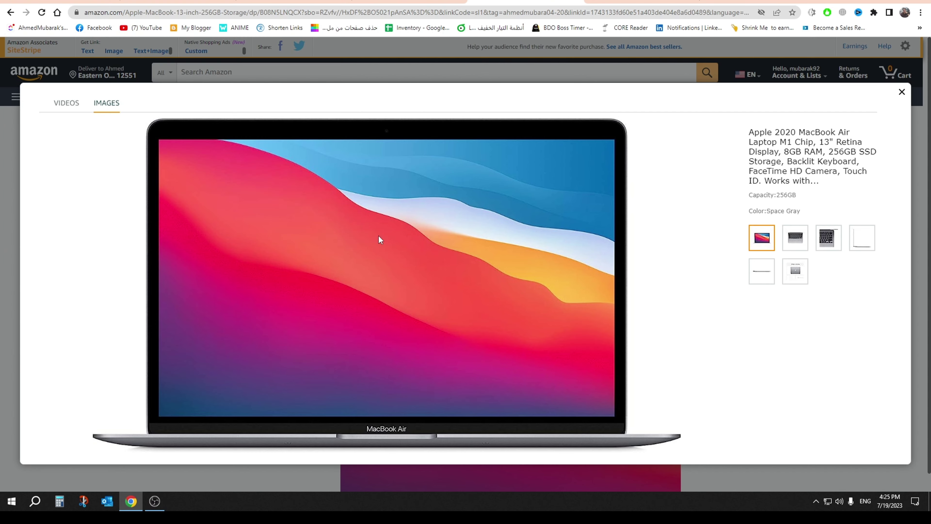
Upload the saved image 71jG+e7roXL._AC_SL1500_ from the Desktop to the new Pinterest Pin.
{"action": "key", "text": "ctrl+Tab"}
{"action": "left_click", "coordinate": [440, 253]}
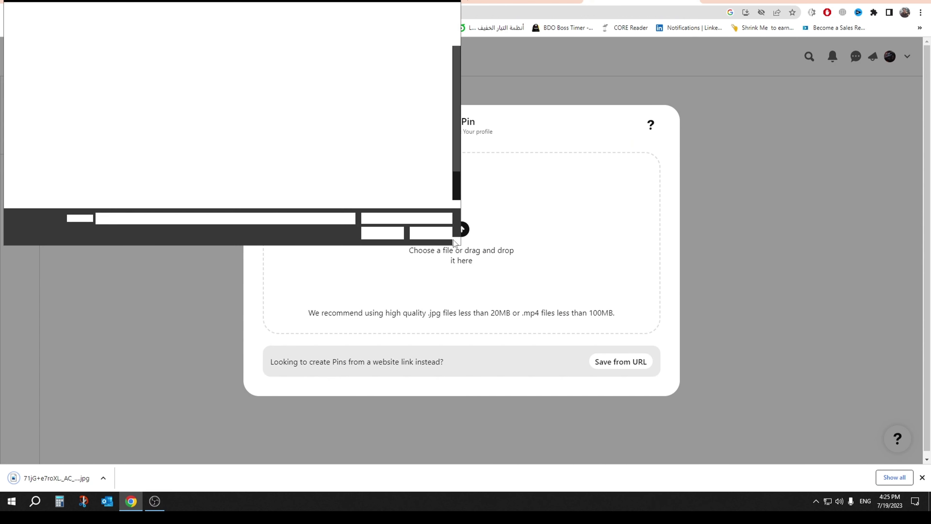
{"action": "left_click", "coordinate": [165, 154]}
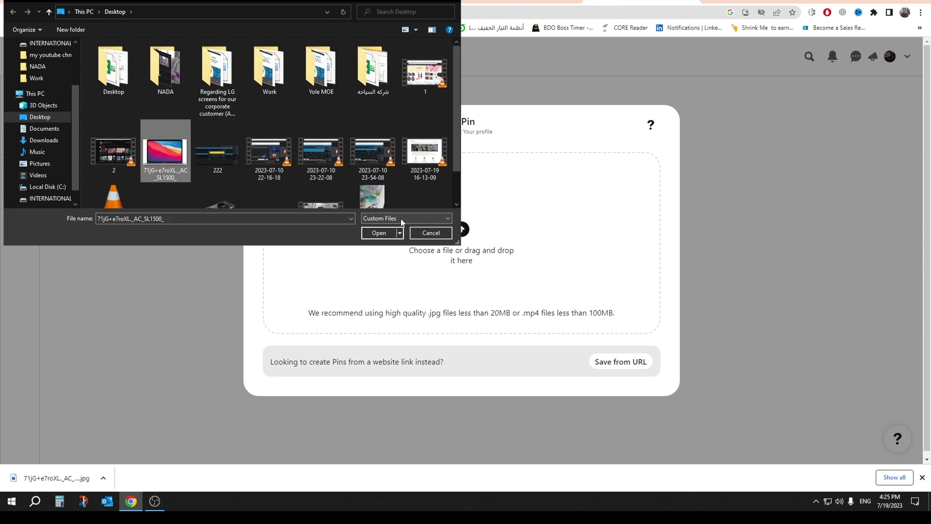
{"action": "left_click", "coordinate": [381, 232]}
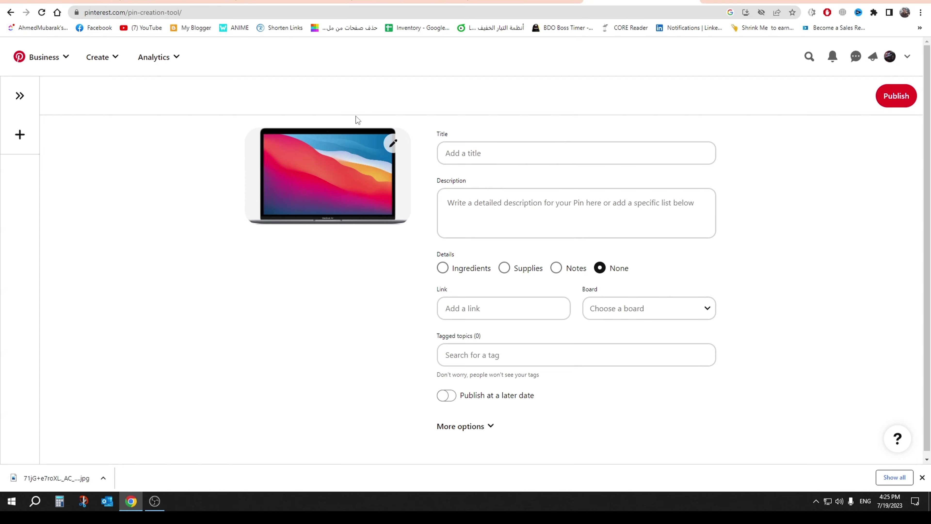
Copy "Apple 2020 MacBook Air Laptop M1 Chip, 13" Retina Display" from the Amazon product name into the Pin's title.
{"action": "left_click", "coordinate": [509, 158]}
{"action": "left_click", "coordinate": [546, 3]}
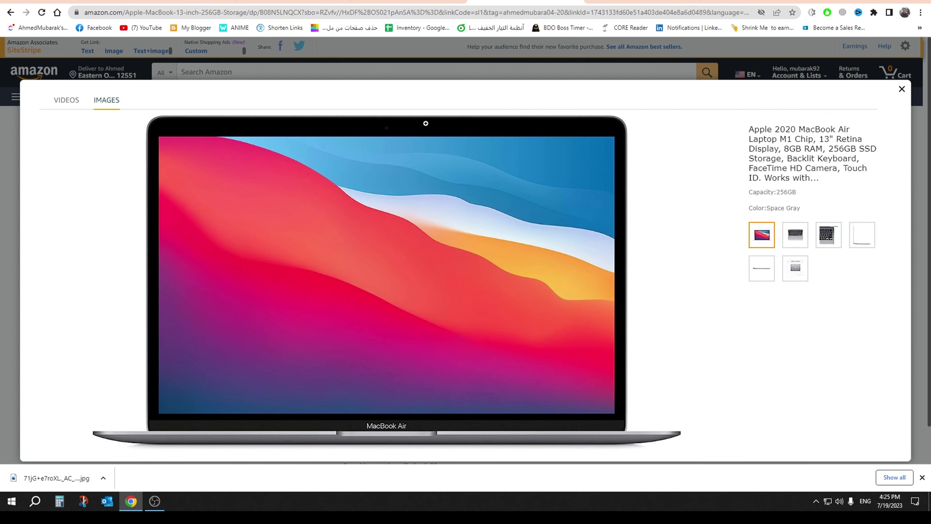
{"action": "left_click", "coordinate": [902, 90]}
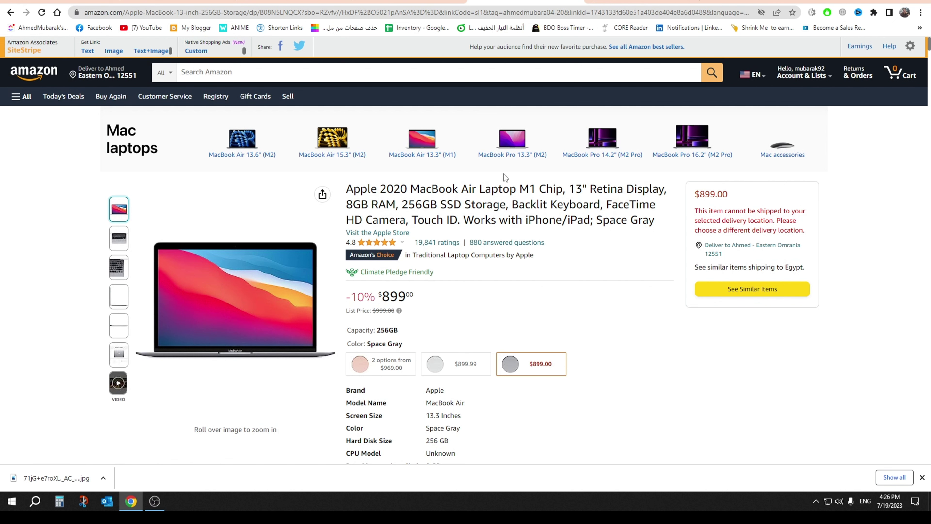
{"action": "left_click_drag", "start_coordinate": [349, 190], "coordinate": [660, 190]}
{"action": "right_click", "coordinate": [665, 190]}
{"action": "left_click", "coordinate": [678, 197]}
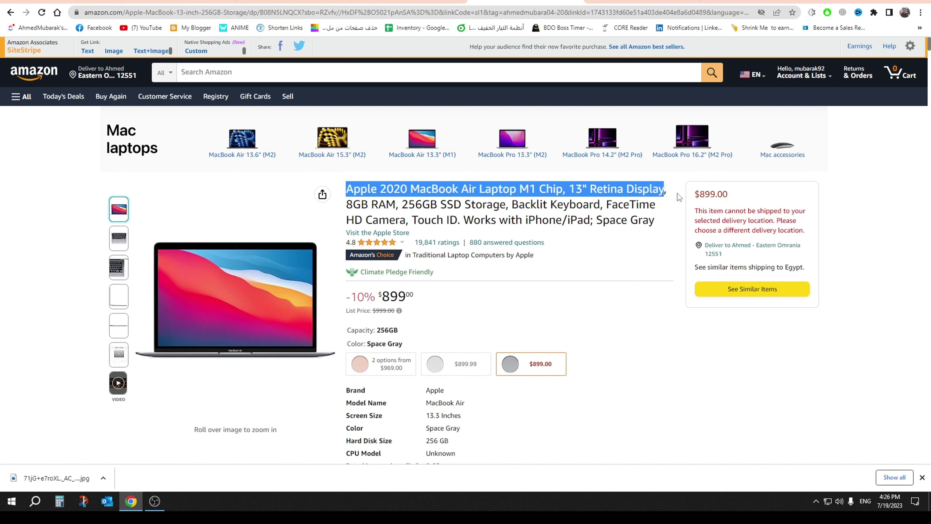
{"action": "key", "text": "ctrl+Tab"}
{"action": "right_click", "coordinate": [505, 156]}
{"action": "left_click", "coordinate": [571, 230]}
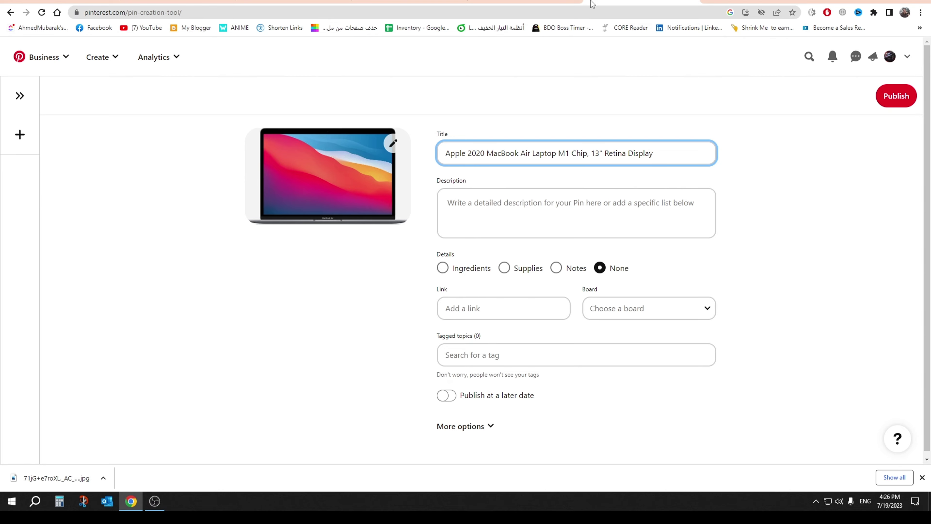
Copy the full MacBook Air product name, through "Space Gray", from the Amazon page into the Pin's description.
{"action": "left_click", "coordinate": [505, 227]}
{"action": "key", "text": "ctrl+shift+Tab"}
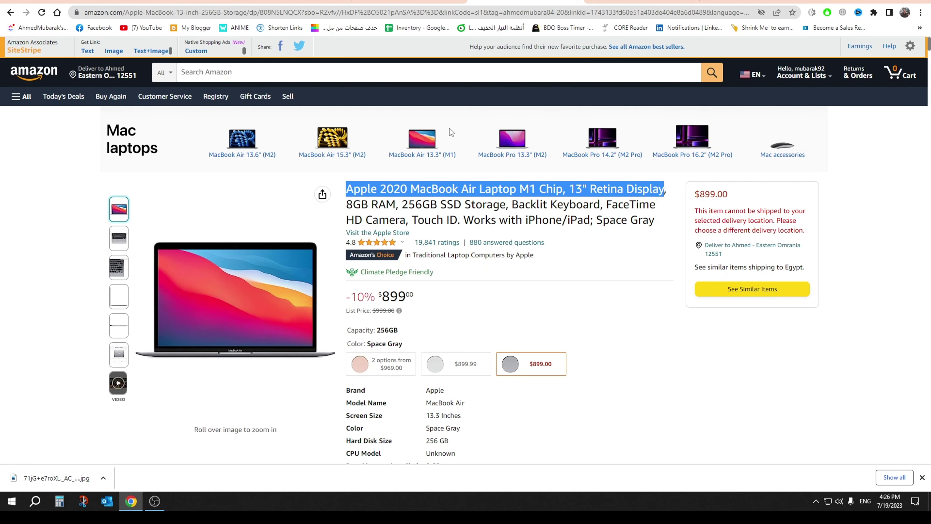
{"action": "left_click_drag", "start_coordinate": [658, 221], "coordinate": [346, 193]}
{"action": "right_click", "coordinate": [403, 204]}
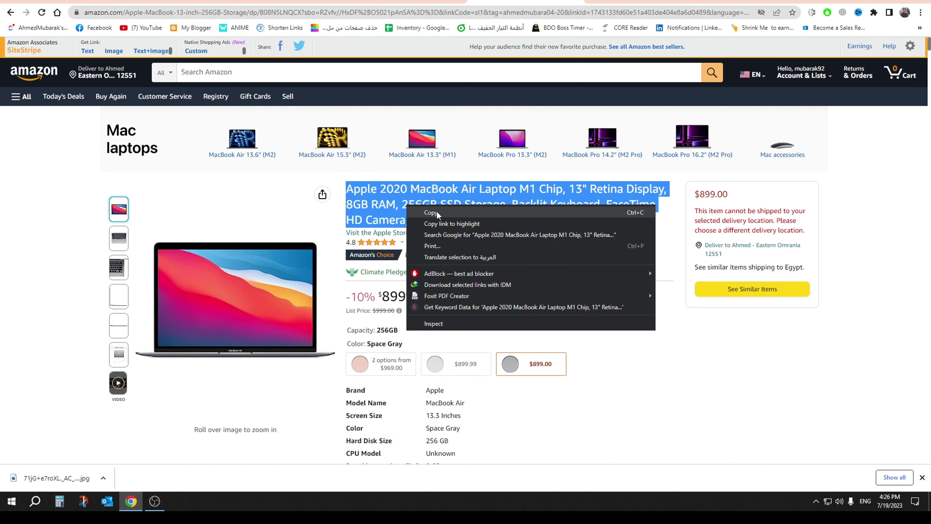
{"action": "left_click", "coordinate": [427, 209]}
{"action": "key", "text": "ctrl+Tab"}
{"action": "right_click", "coordinate": [521, 199]}
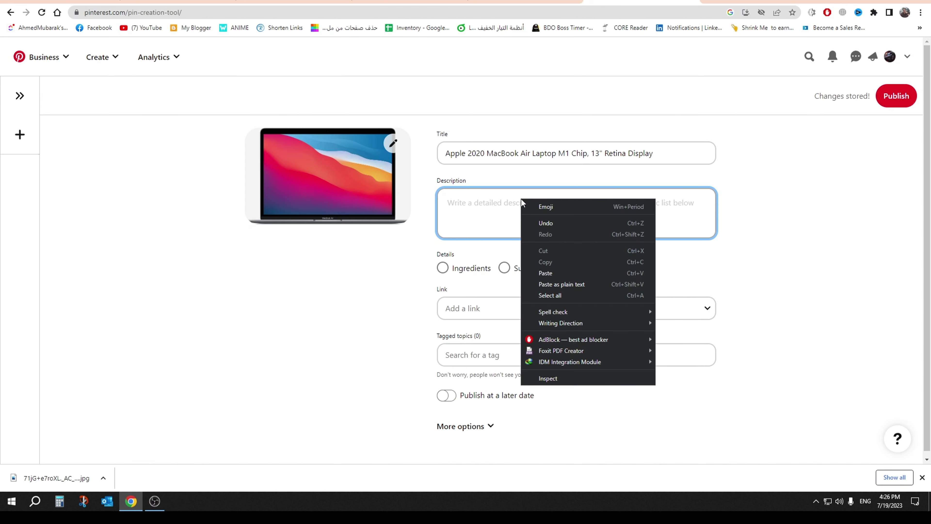
{"action": "left_click", "coordinate": [545, 270]}
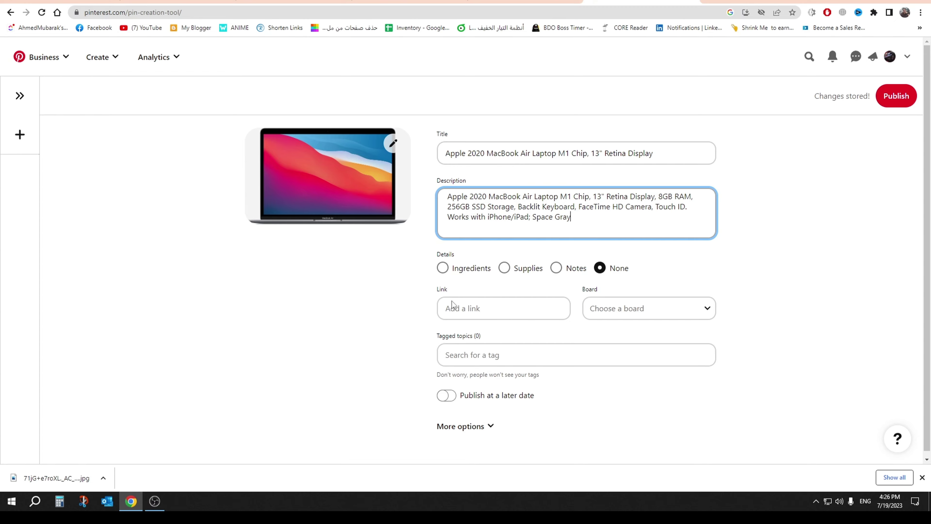
Append Amazon's "About this item" heading and its All-Day Battery Life bullet to the Pin's description.
{"action": "key", "text": "ctrl+Tab"}
{"action": "scroll", "coordinate": [519, 181], "scroll_direction": "down", "scroll_amount": 5}
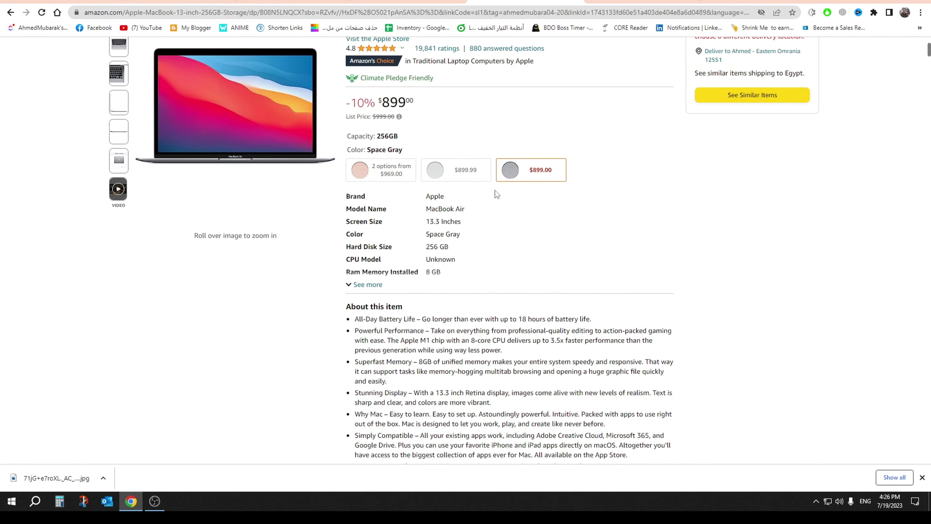
{"action": "scroll", "coordinate": [418, 275], "scroll_direction": "down", "scroll_amount": 3}
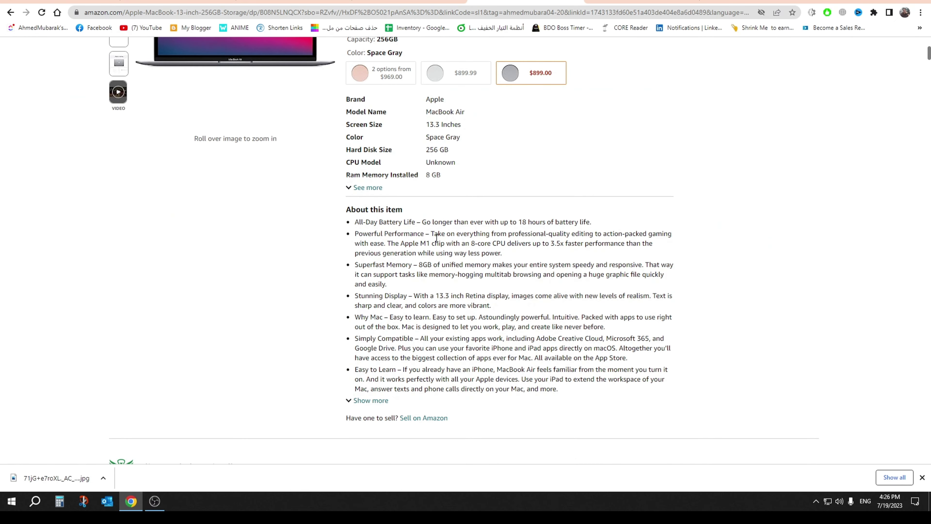
{"action": "left_click", "coordinate": [381, 401]}
{"action": "scroll", "coordinate": [436, 249], "scroll_direction": "down", "scroll_amount": 1}
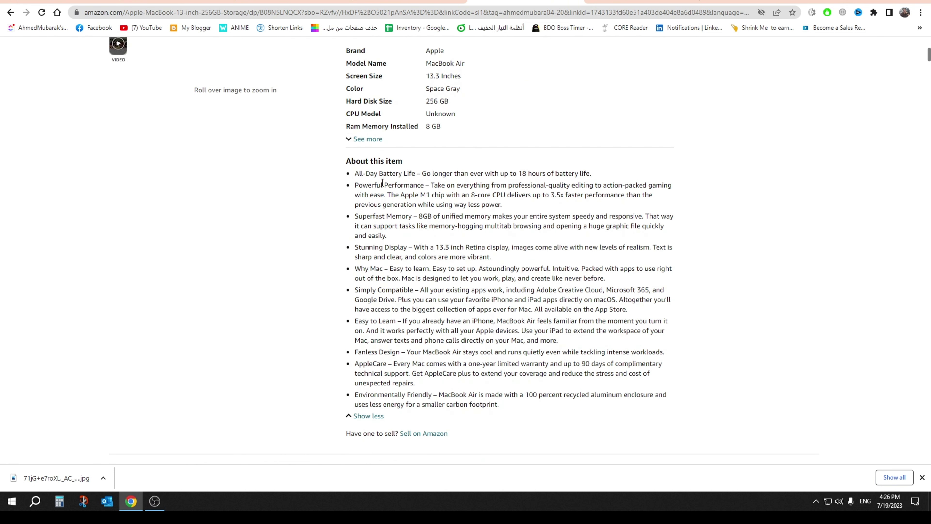
{"action": "left_click_drag", "start_coordinate": [382, 182], "coordinate": [440, 154]}
{"action": "scroll", "coordinate": [488, 136], "scroll_direction": "up", "scroll_amount": 6}
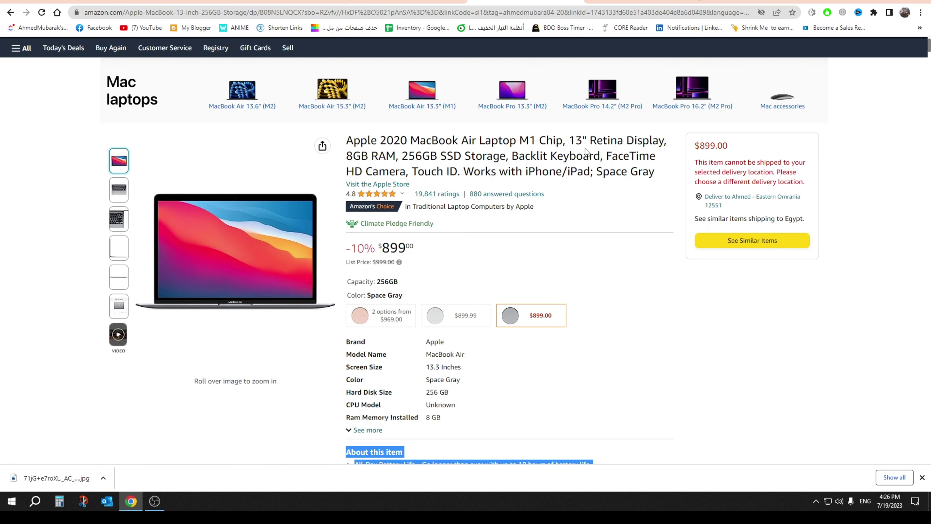
{"action": "key", "text": "ctrl+Tab"}
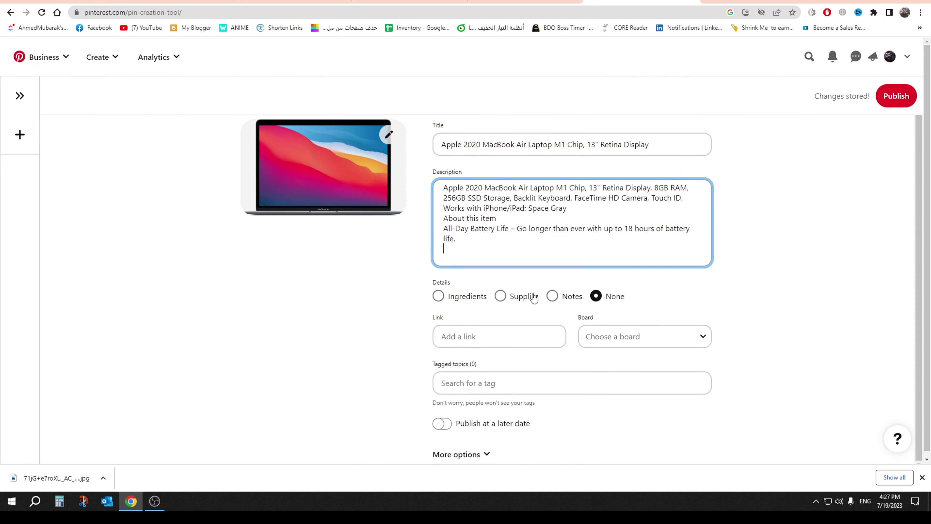
Generate the Amazon page's short SiteStripe text link again and paste it as the Pin's link.
{"action": "left_click", "coordinate": [471, 337]}
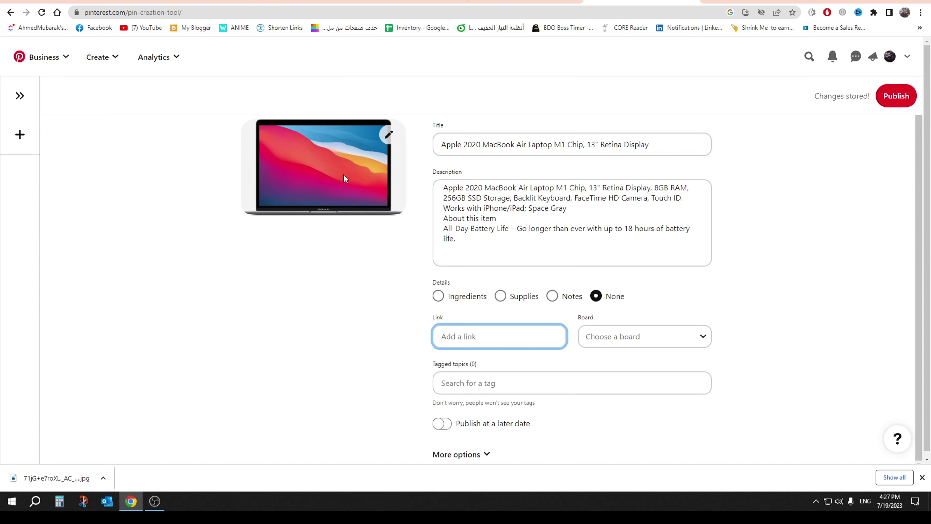
{"action": "key", "text": "ctrl+shift+Tab"}
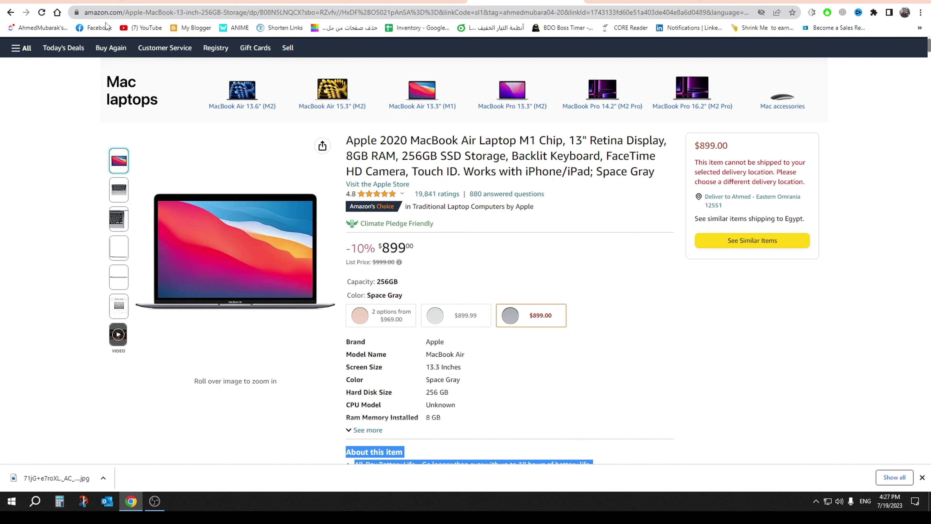
{"action": "left_click", "coordinate": [89, 51]}
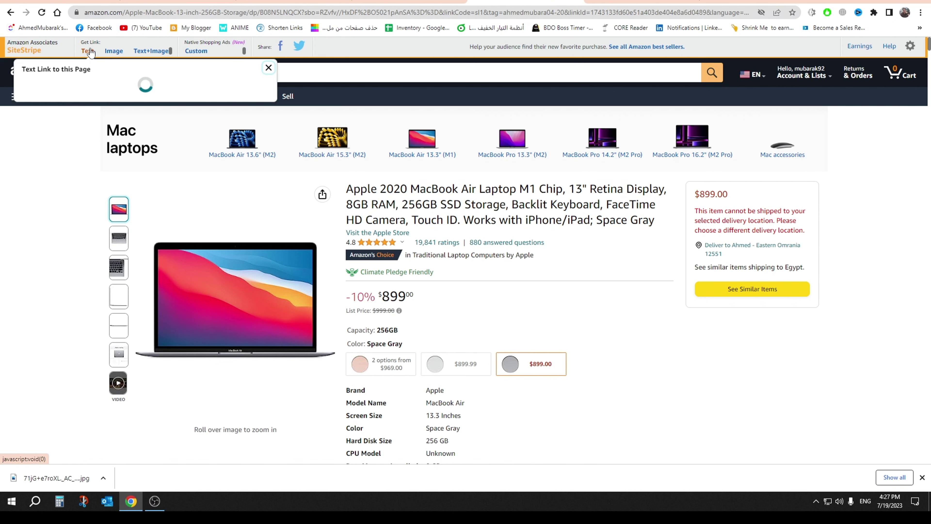
{"action": "right_click", "coordinate": [95, 137]}
{"action": "left_click", "coordinate": [111, 143]}
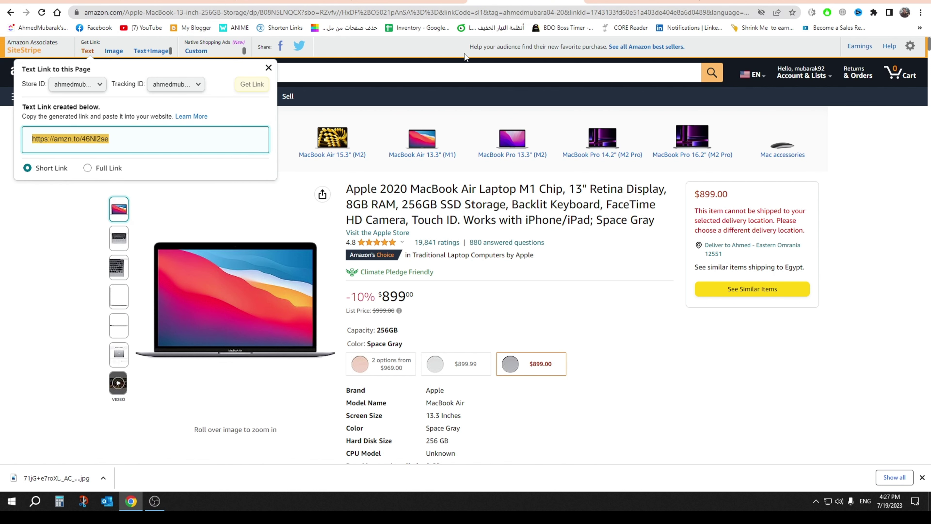
{"action": "key", "text": "ctrl+Tab"}
{"action": "right_click", "coordinate": [473, 337]}
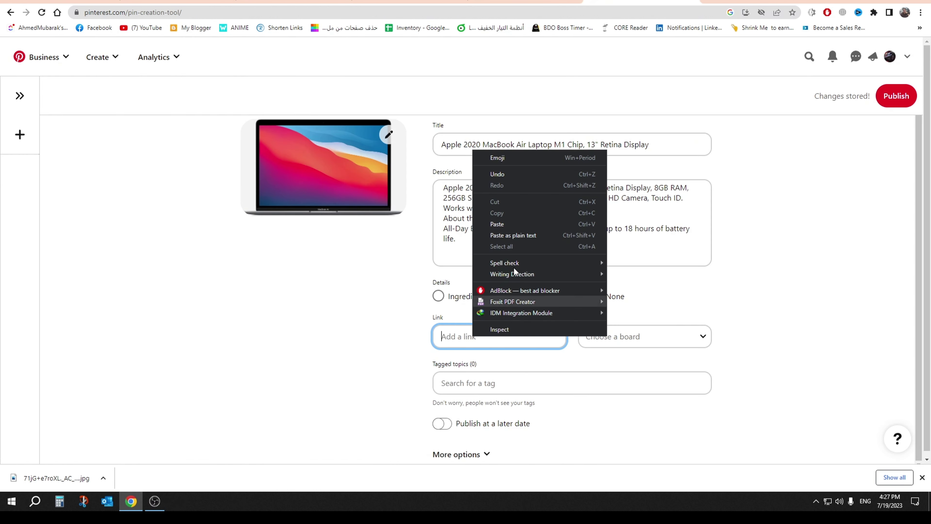
{"action": "left_click", "coordinate": [491, 224]}
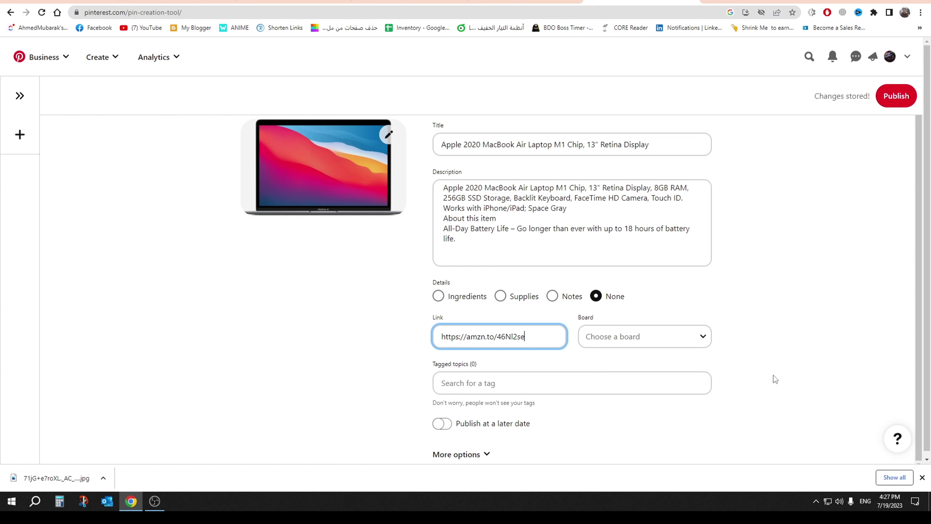
Create a new board named "Amazon affiliate 2023" and assign the MacBook Air Pin to it.
{"action": "left_click", "coordinate": [674, 347]}
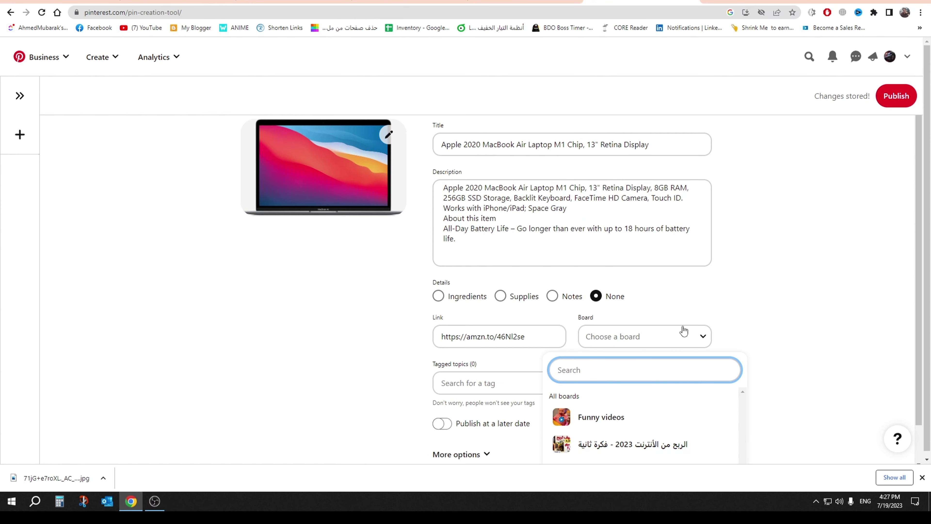
{"action": "scroll", "coordinate": [656, 352], "scroll_direction": "down", "scroll_amount": 1}
{"action": "left_click", "coordinate": [603, 454]}
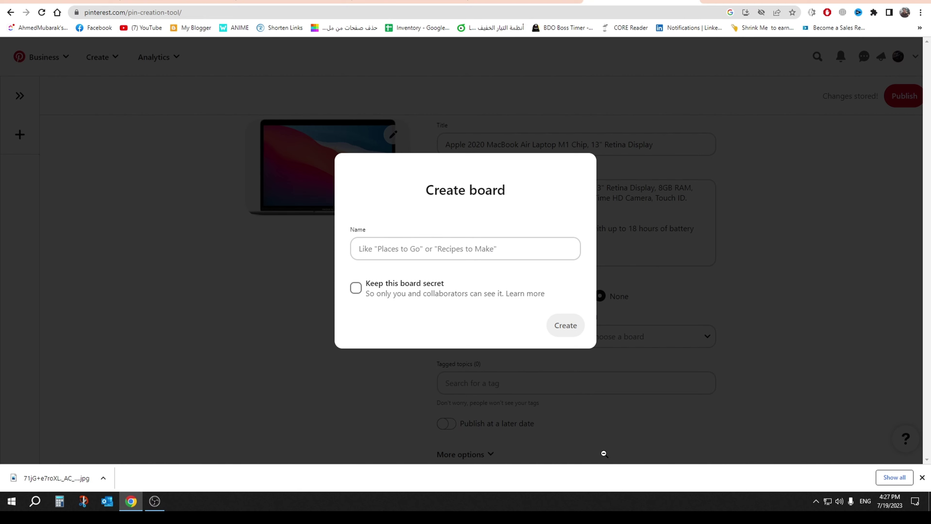
{"action": "left_click", "coordinate": [489, 253]}
{"action": "type", "text": "Amazon affiliate 2023"}
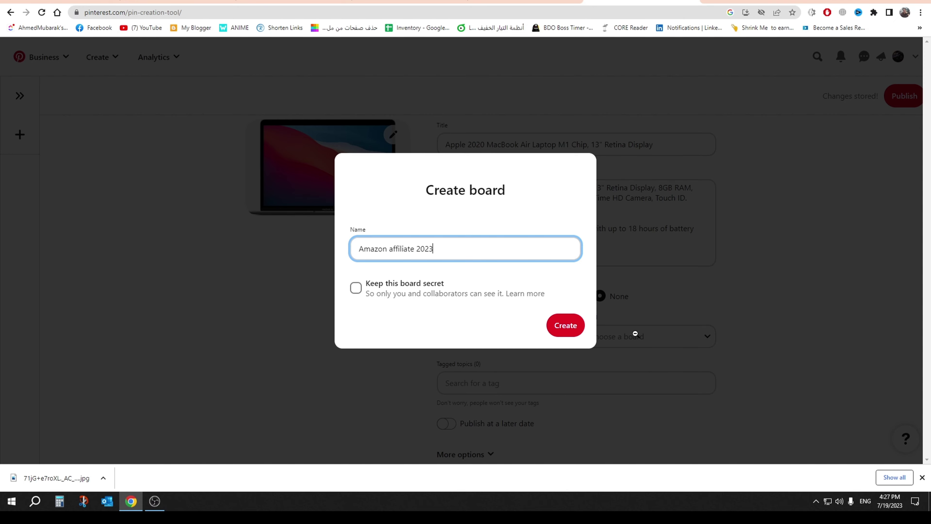
{"action": "left_click", "coordinate": [577, 328]}
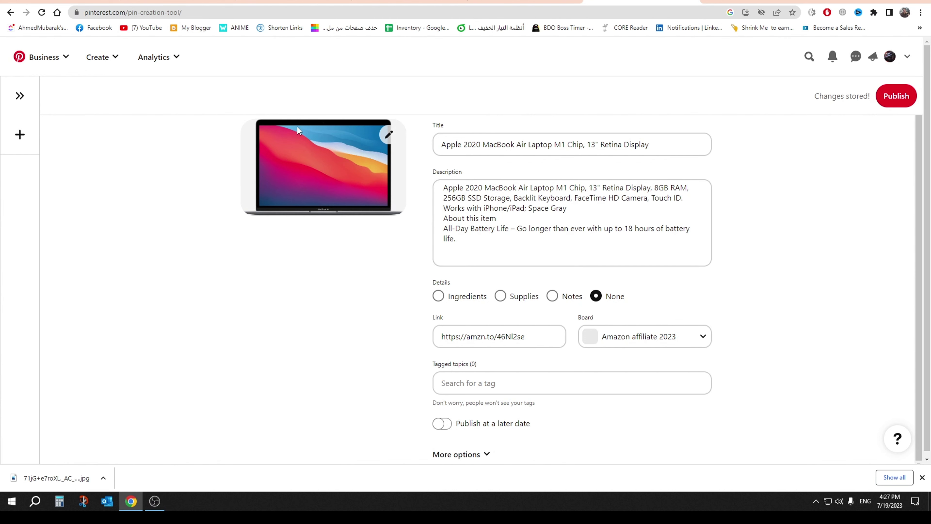
Enter "#apple #macbook #" as the Pin's tagged topics.
{"action": "scroll", "coordinate": [343, 376], "scroll_direction": "up", "scroll_amount": 1}
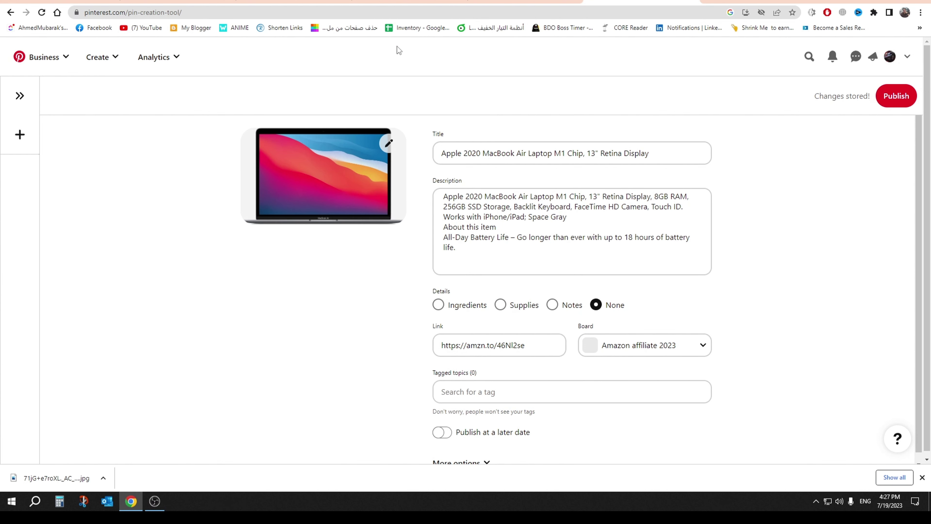
{"action": "scroll", "coordinate": [635, 289], "scroll_direction": "down", "scroll_amount": 1}
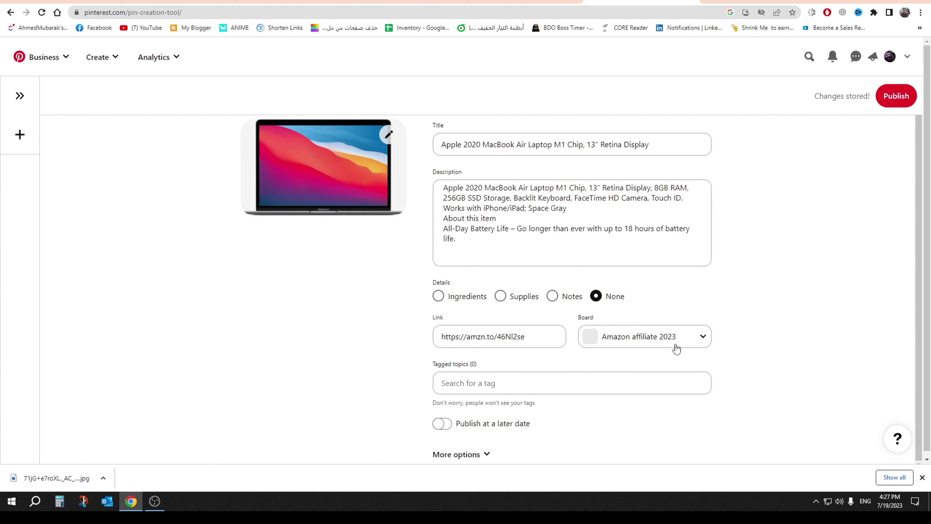
{"action": "scroll", "coordinate": [678, 342], "scroll_direction": "down", "scroll_amount": 1}
{"action": "left_click", "coordinate": [520, 371]}
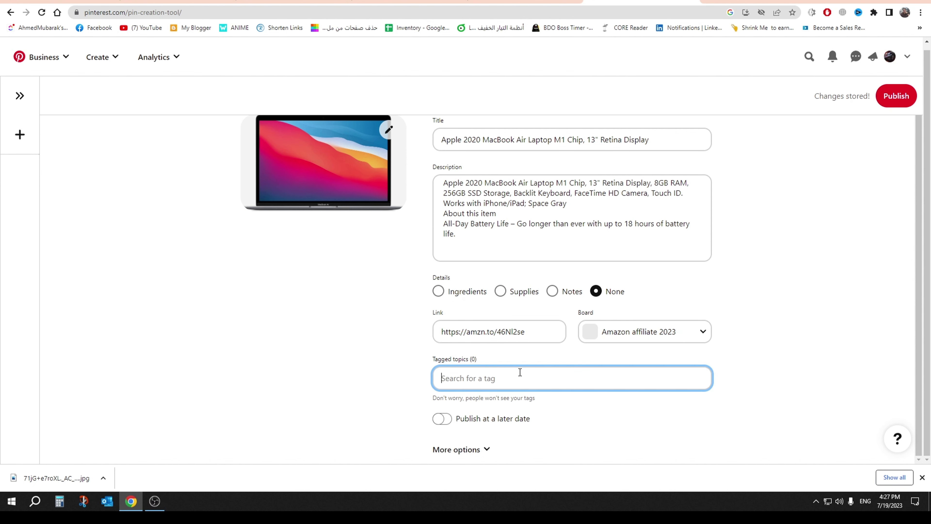
{"action": "scroll", "coordinate": [446, 193], "scroll_direction": "up", "scroll_amount": 1}
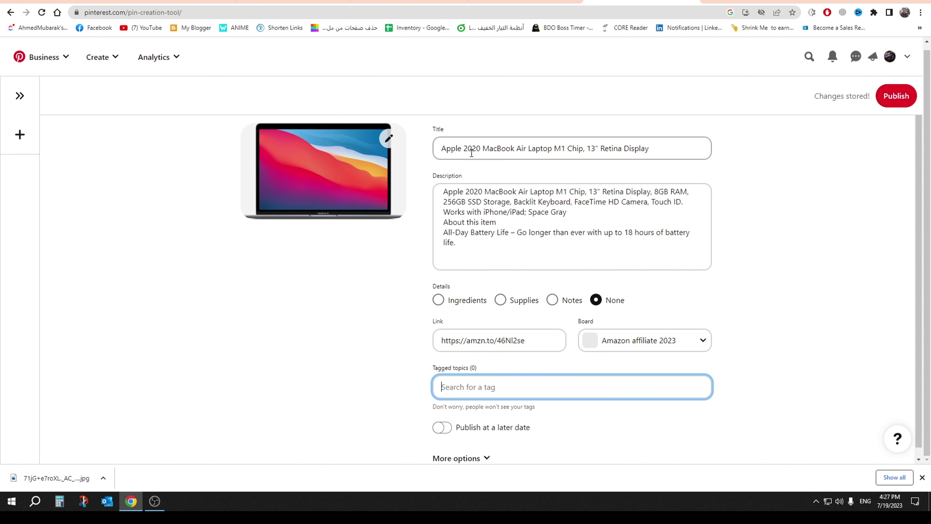
{"action": "double_click", "coordinate": [450, 148]}
{"action": "left_click_drag", "start_coordinate": [450, 148], "coordinate": [442, 386]}
{"action": "type", "text": "#apple"}
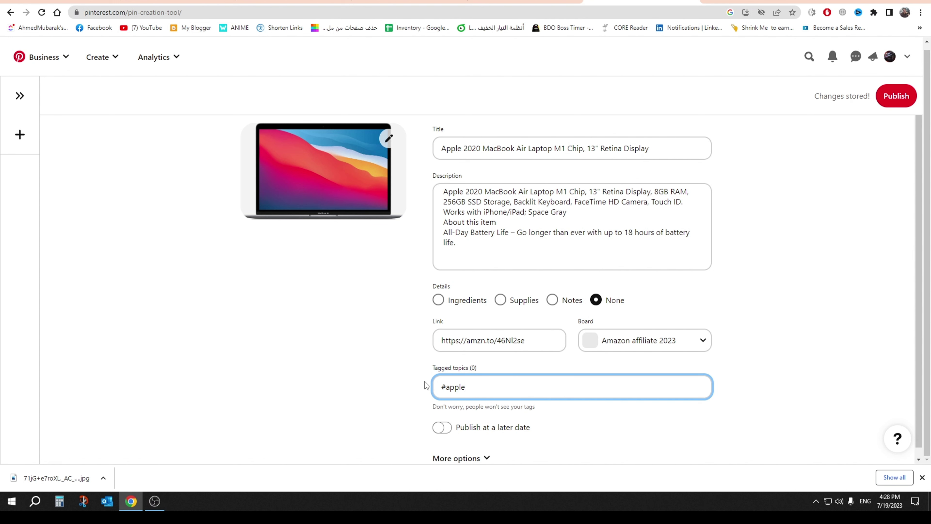
{"action": "type", "text": "  #macbook #"}
Highlight "Apple 2020" at the start of the Pin's description and publish the Pin to the Amazon affiliate 2023 board.
{"action": "left_click", "coordinate": [600, 180]}
{"action": "key", "text": "Home"}
{"action": "key", "text": "ctrl+shift+Right"}
{"action": "key", "text": "ctrl+shift+Right"}
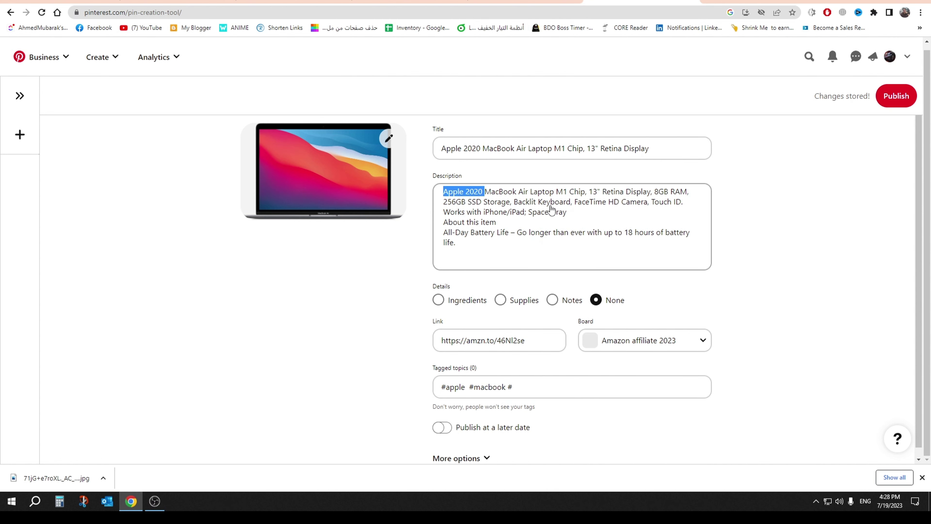
{"action": "scroll", "coordinate": [522, 191], "scroll_direction": "down", "scroll_amount": 1}
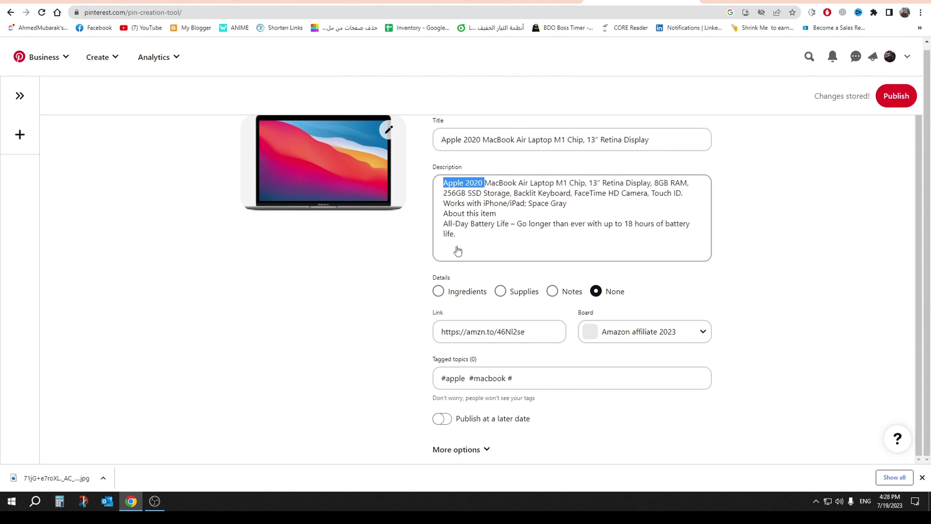
{"action": "left_click", "coordinate": [898, 98]}
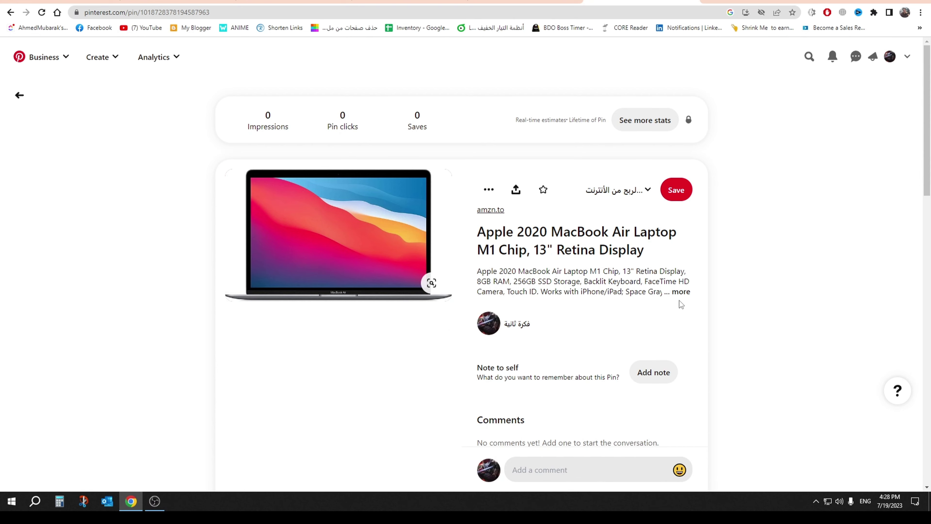
Look over the published Pin's page and expand its full description.
{"action": "scroll", "coordinate": [679, 301], "scroll_direction": "down", "scroll_amount": 5}
{"action": "scroll", "coordinate": [499, 161], "scroll_direction": "up", "scroll_amount": 4}
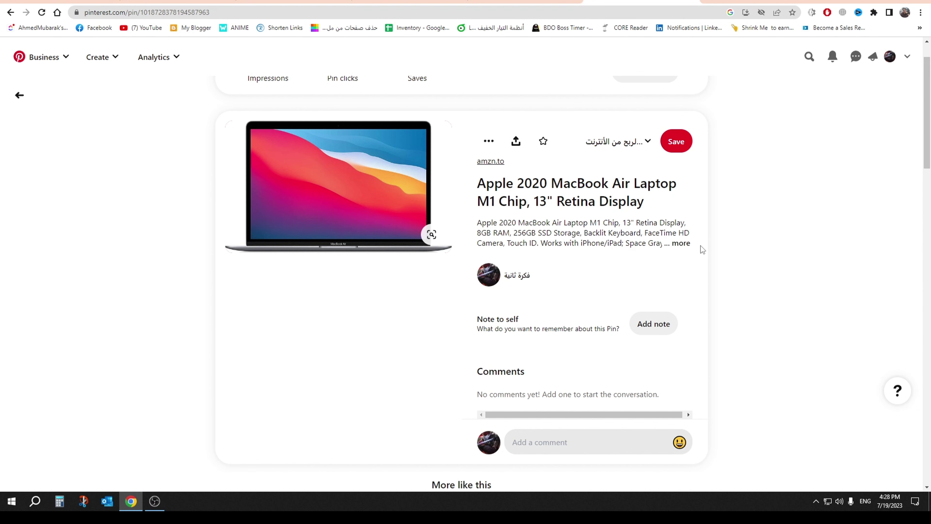
{"action": "left_click", "coordinate": [680, 243]}
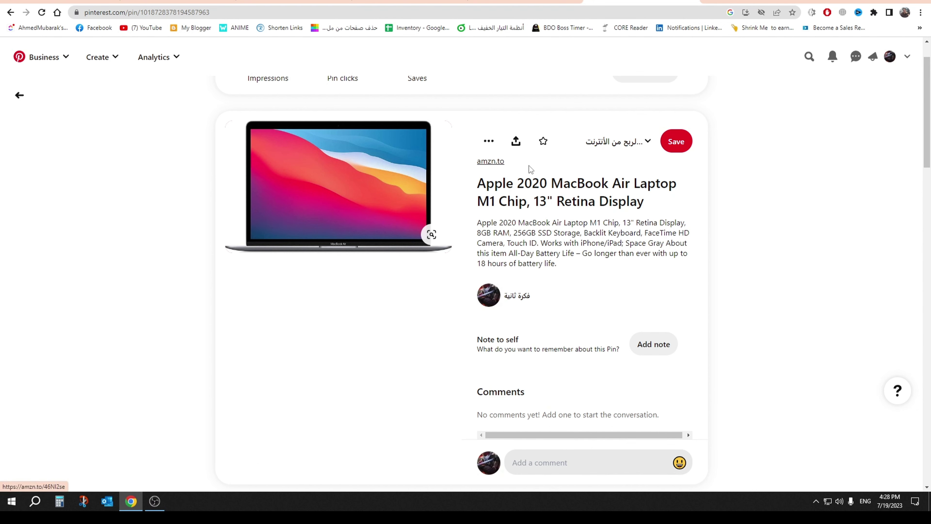
Test the published Pin's amzn.to link by opening the Amazon product page, and return to the Pin.
{"action": "left_click_drag", "start_coordinate": [528, 165], "coordinate": [499, 166]}
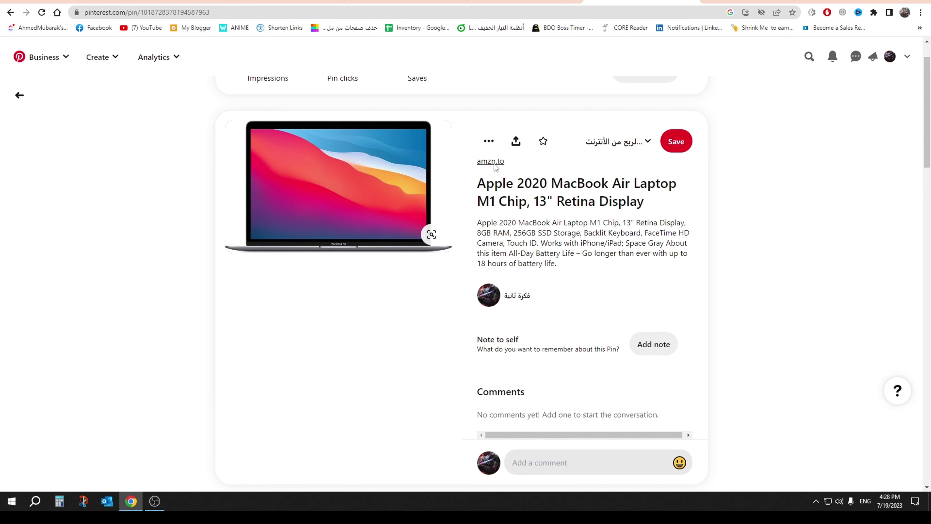
{"action": "left_click", "coordinate": [493, 162]}
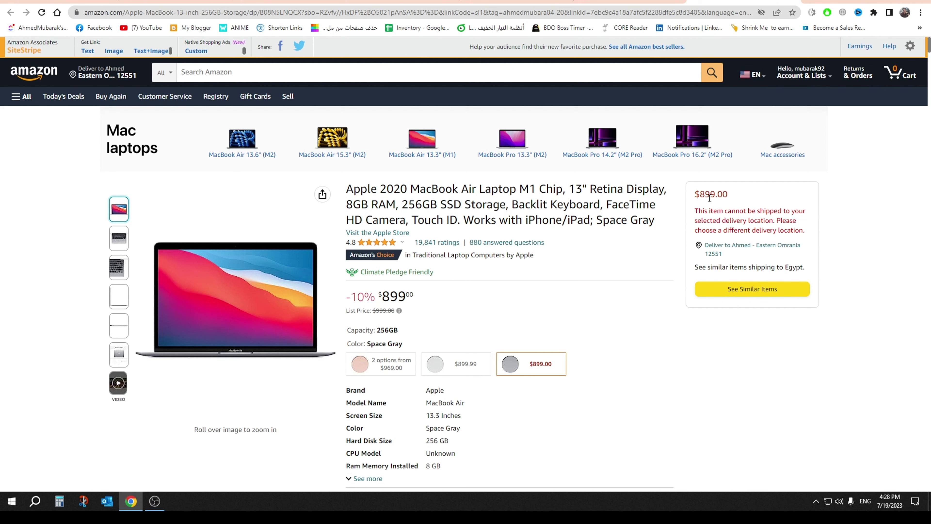
{"action": "left_click", "coordinate": [791, 1]}
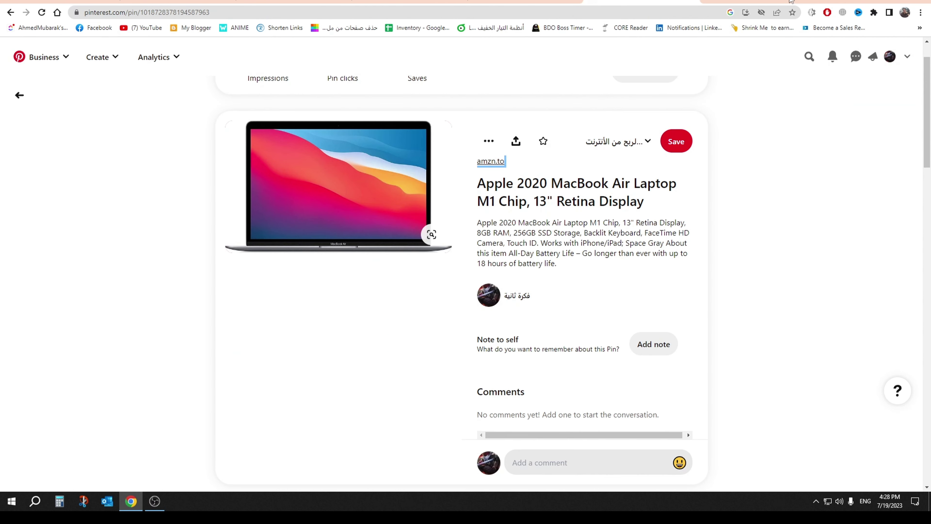